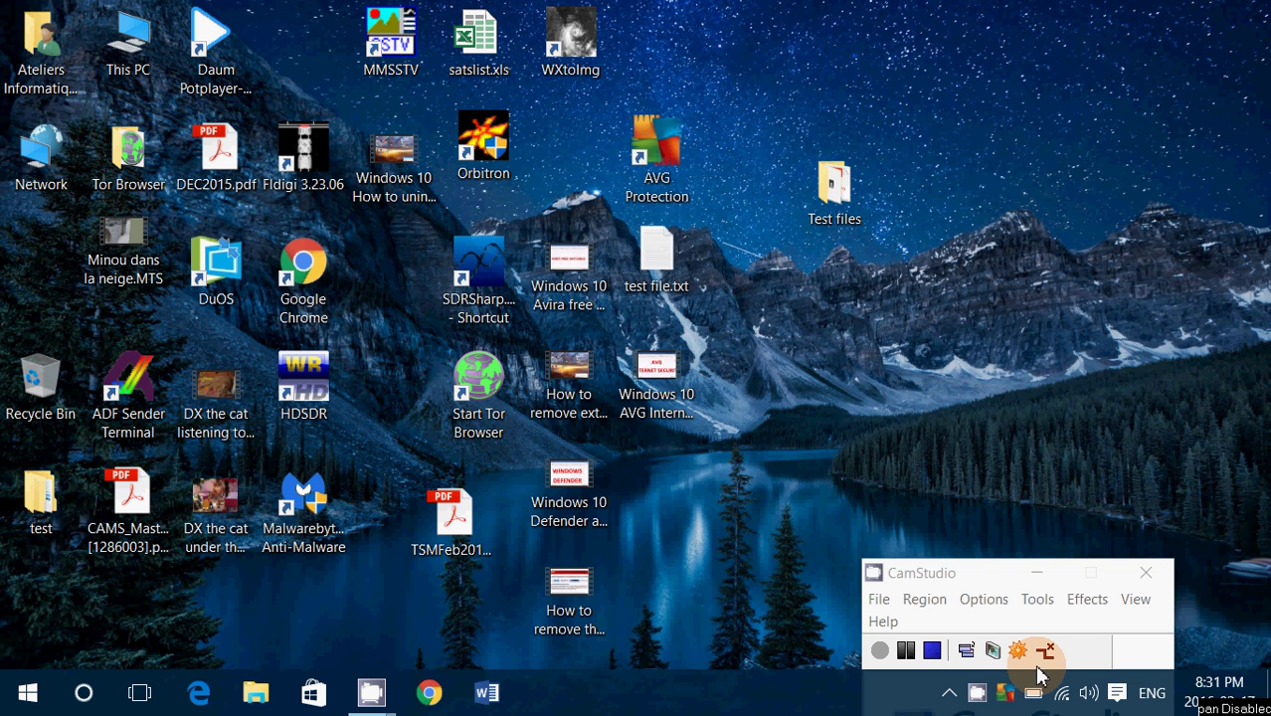
- Open AVG Internet Security to check its protection status, and close its window
double_click(1008, 701)
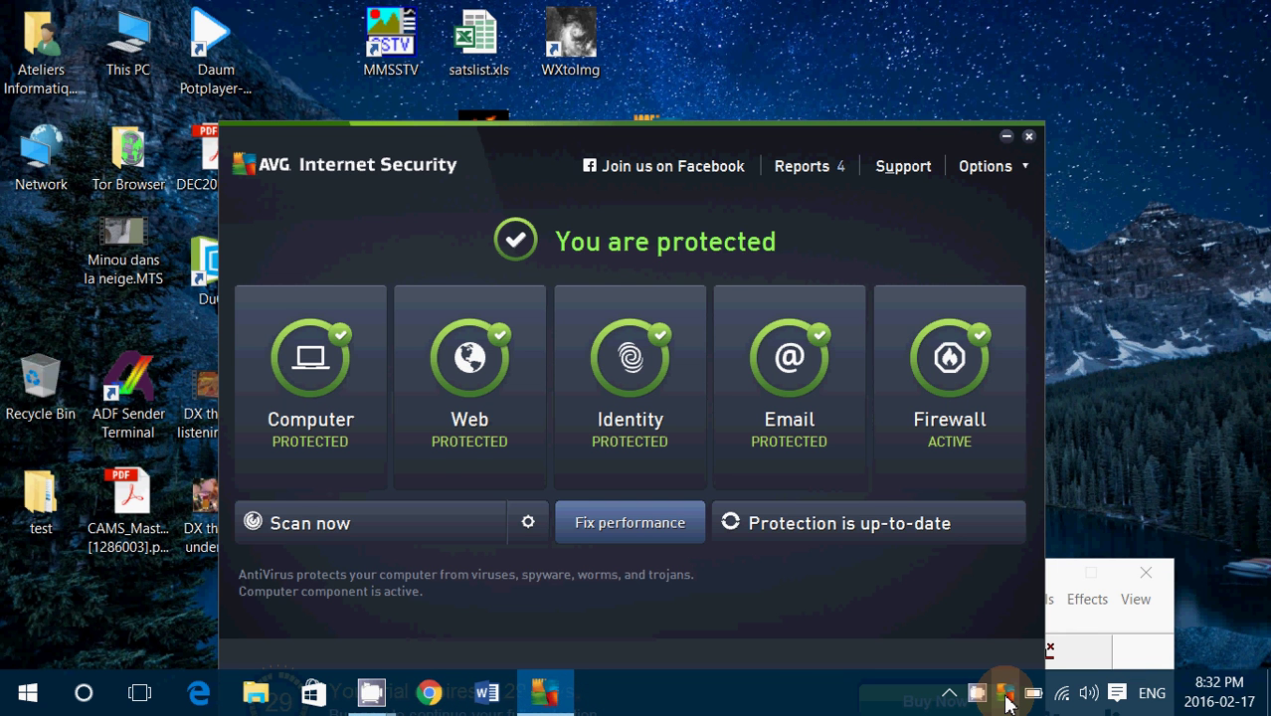
left_click(1030, 141)
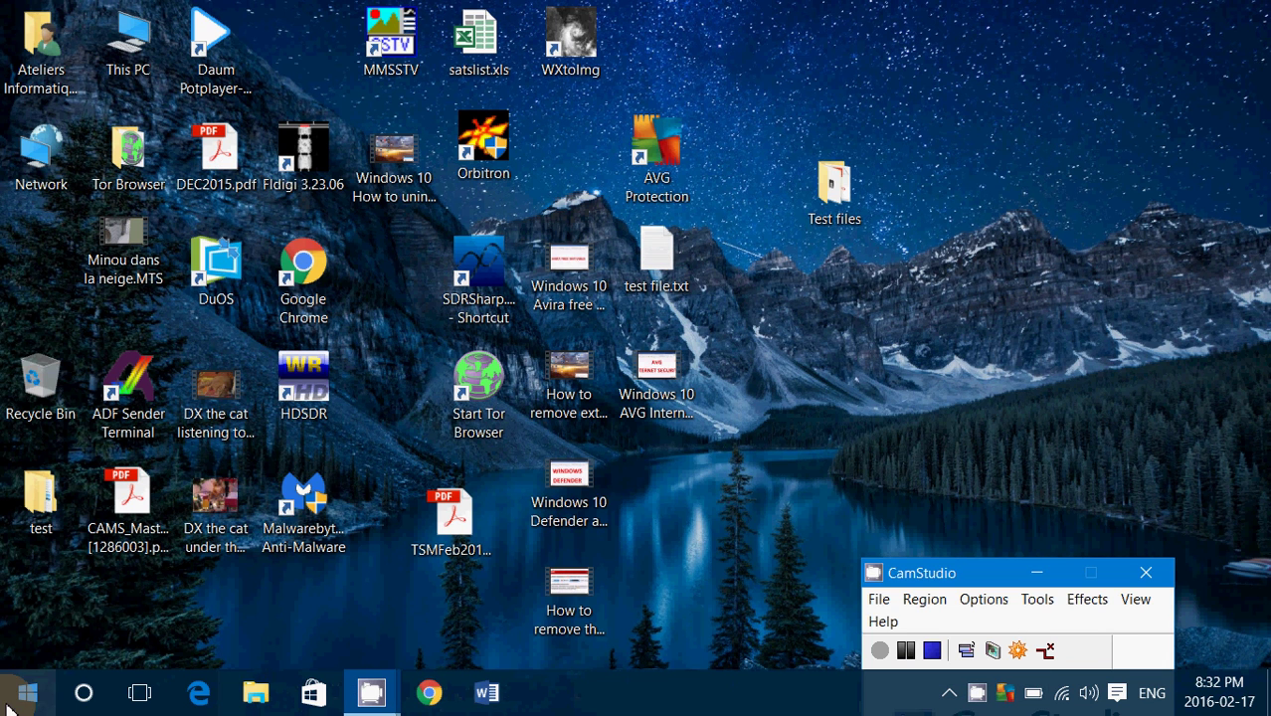
- Open the Windows Programs and Features list and minimise its window
right_click(12, 702)
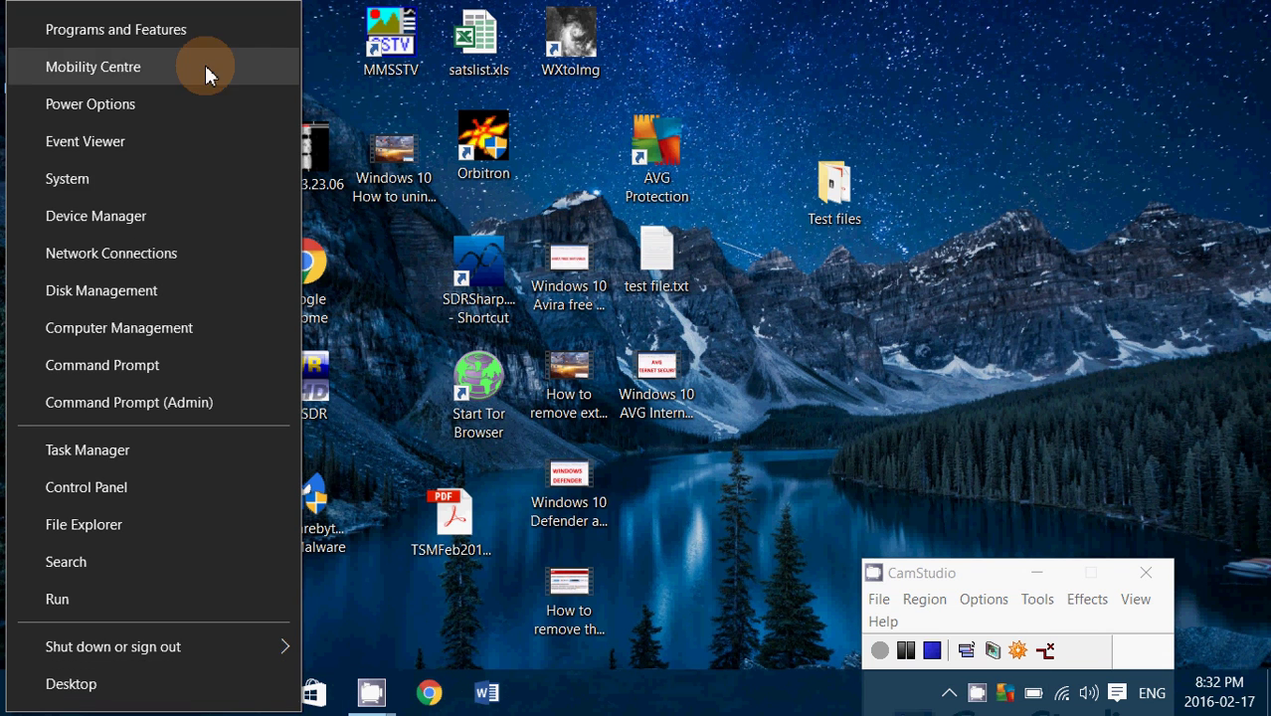
left_click(202, 35)
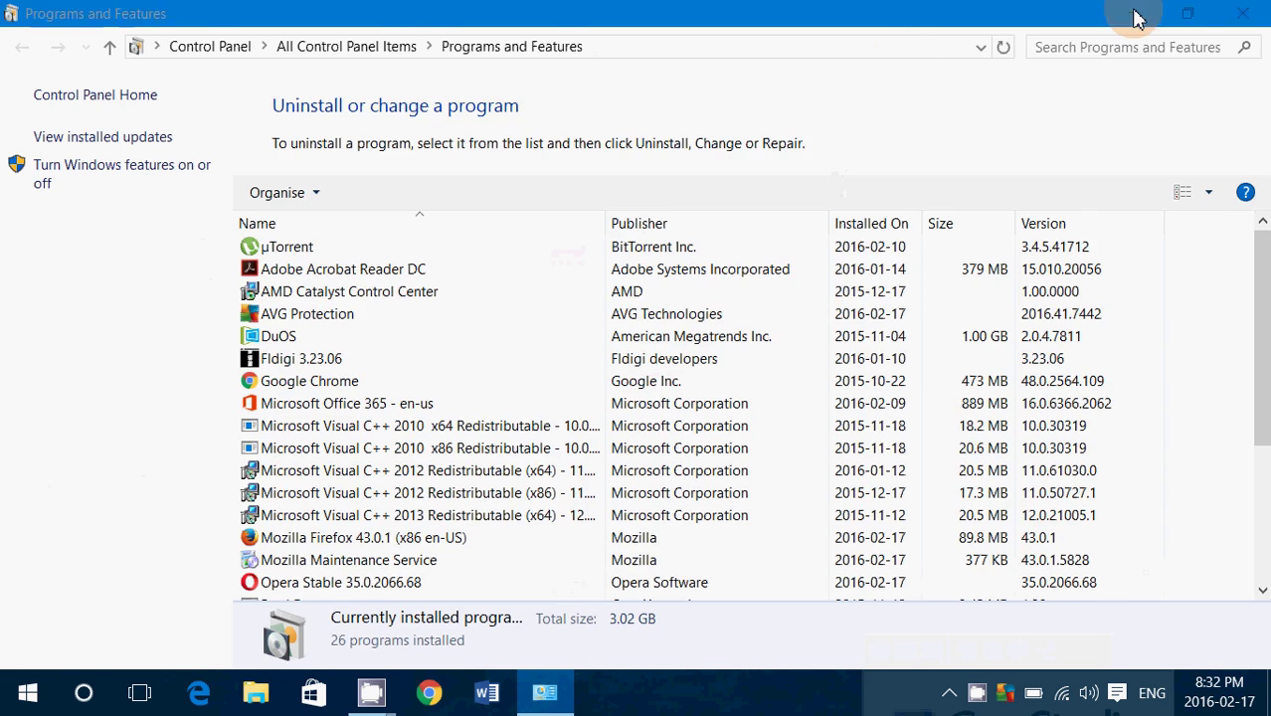
left_click(1134, 14)
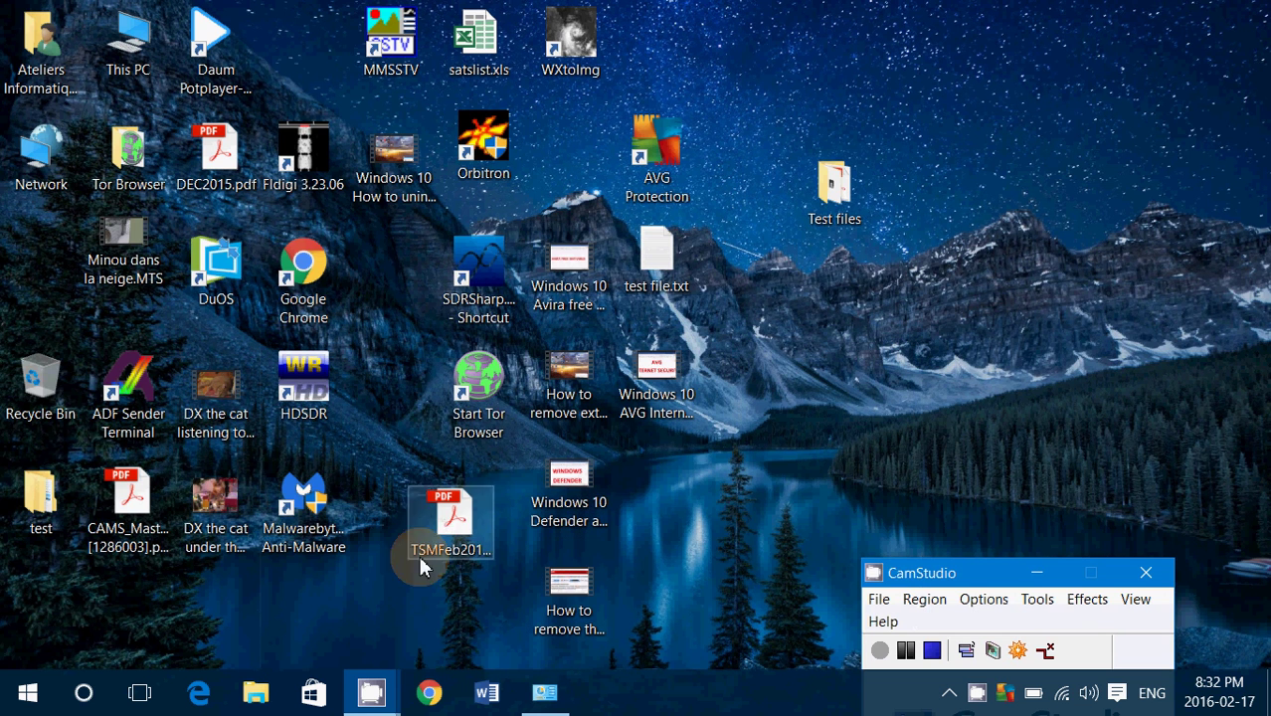
- Open Control Panel to locate the Programs and Features entry, and close that window
right_click(25, 700)
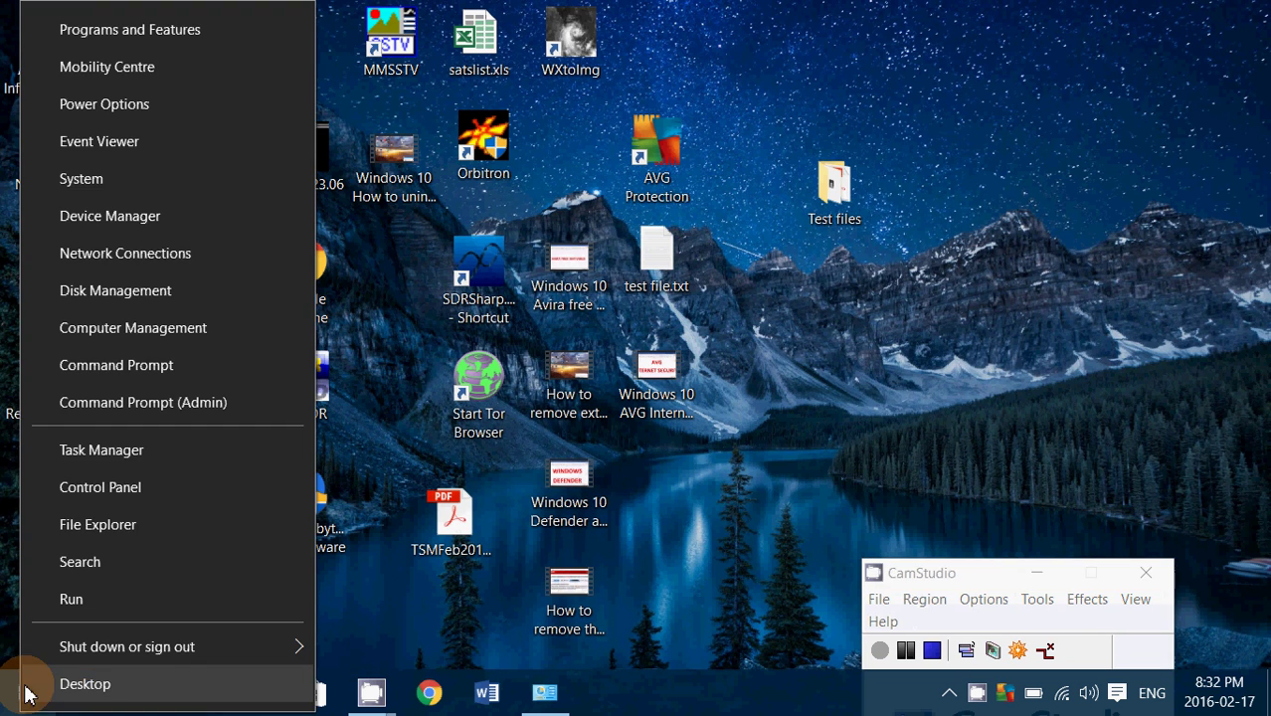
left_click(144, 489)
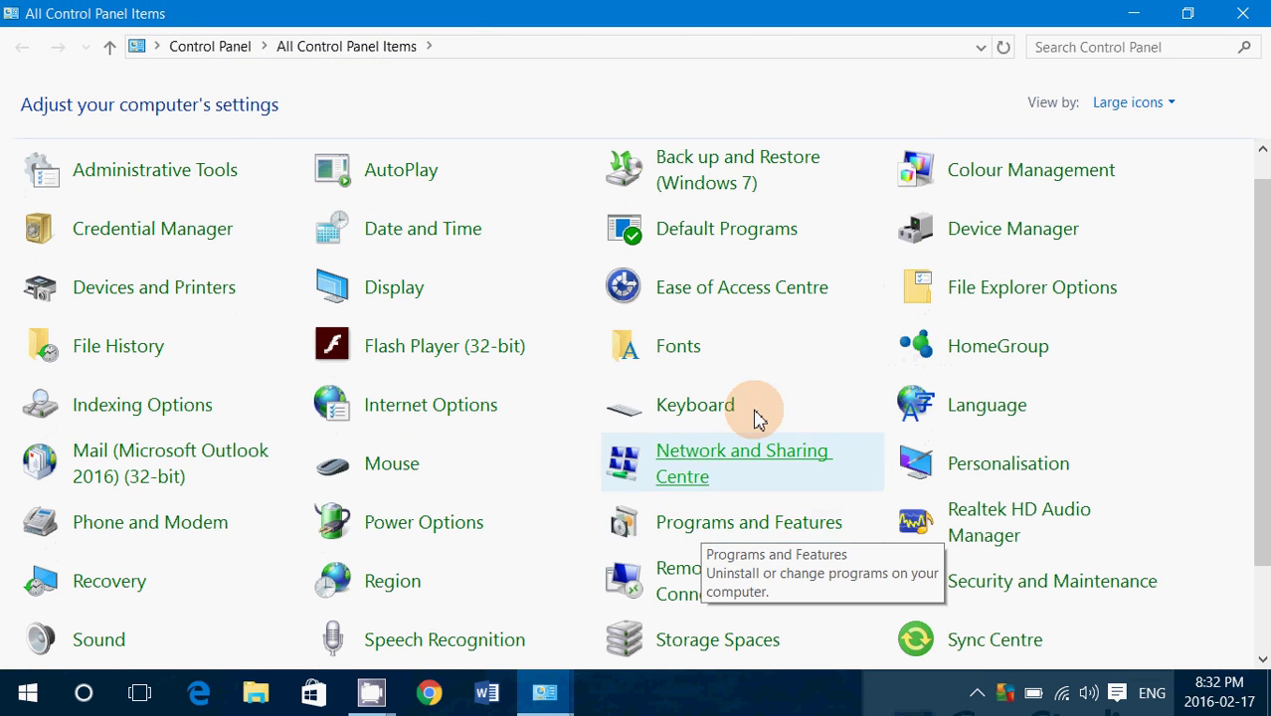
scroll(968, 131, "up", 1)
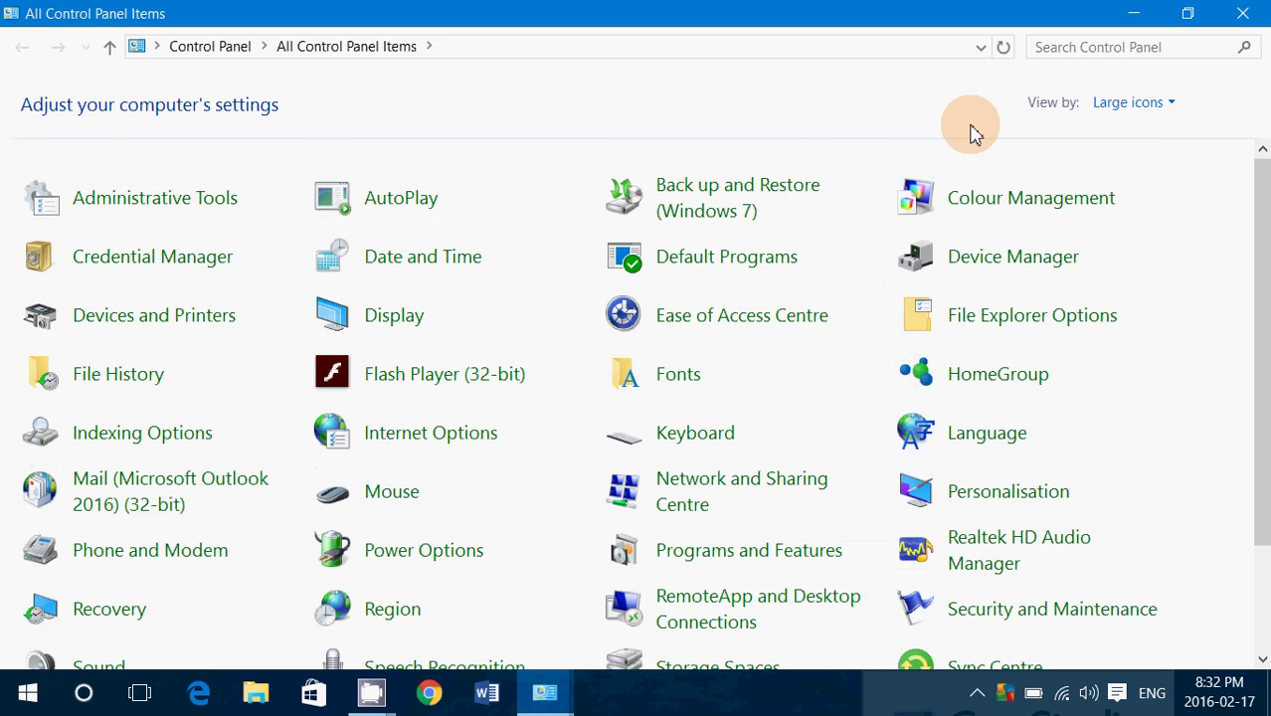
left_click(1255, 10)
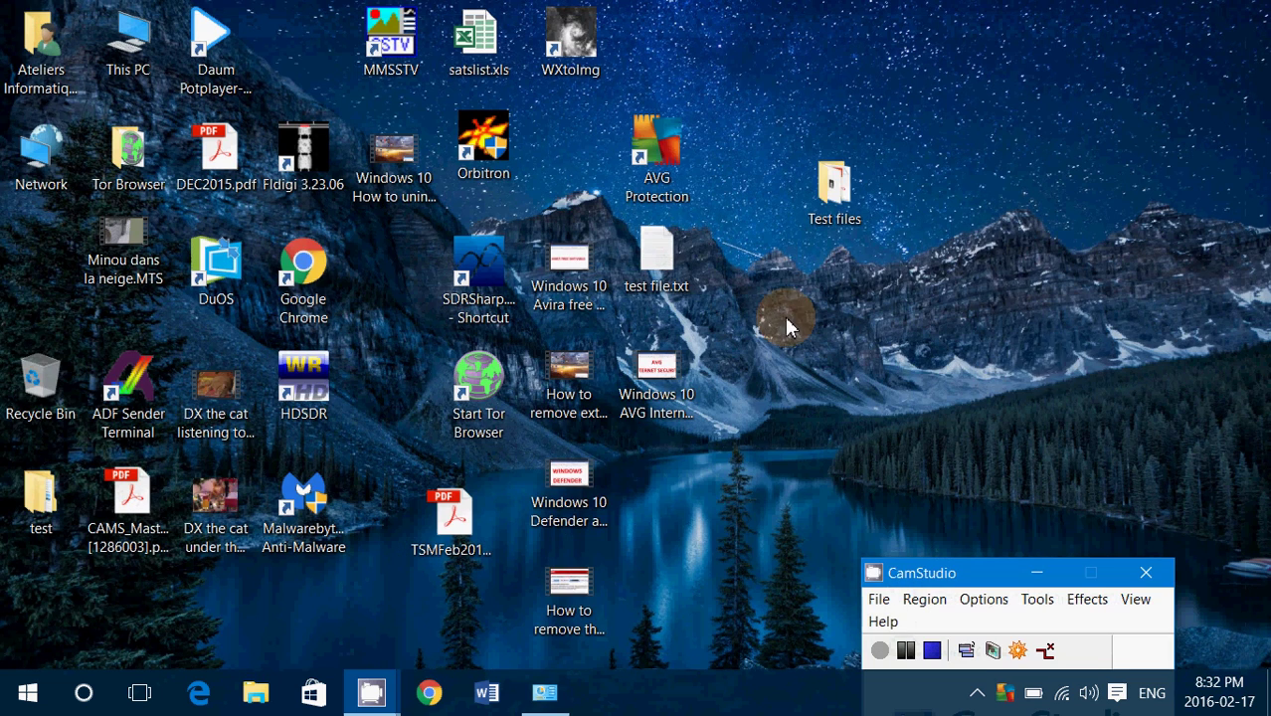
- Start uninstalling AVG Protection from the installed programs list, declining the switch to AVG AntiVirus FREE
left_click(542, 689)
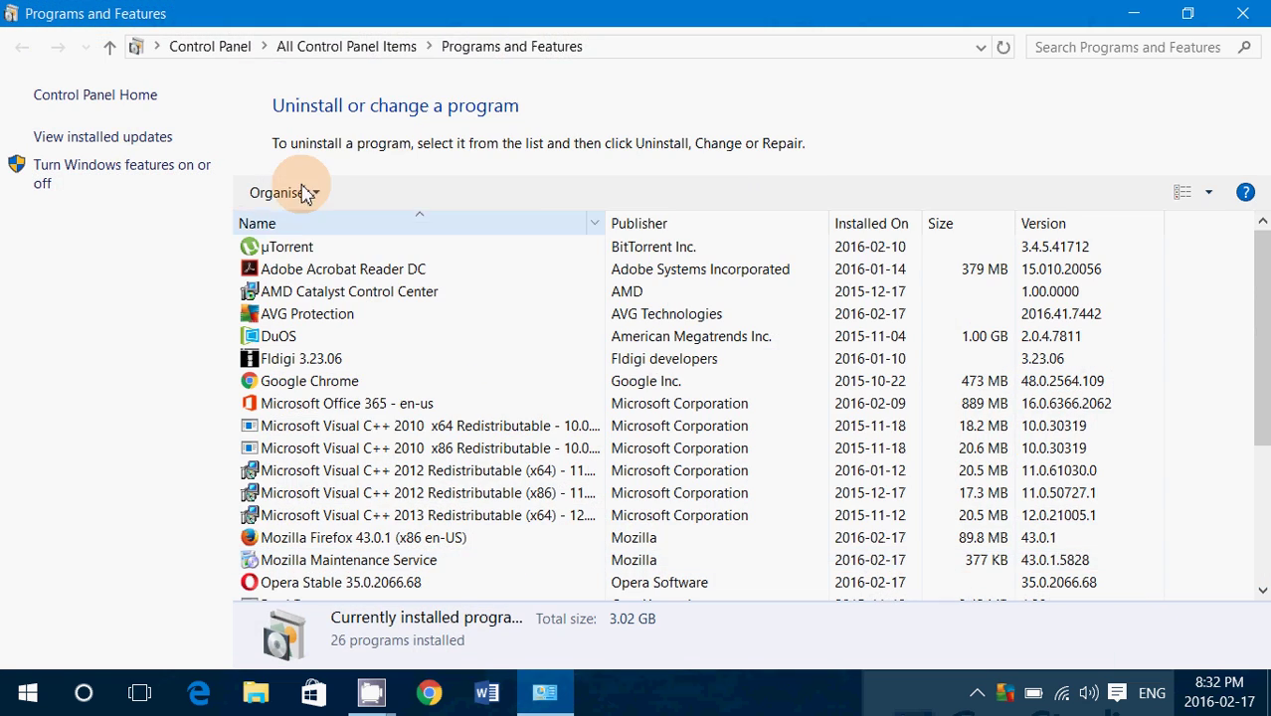
left_click(317, 318)
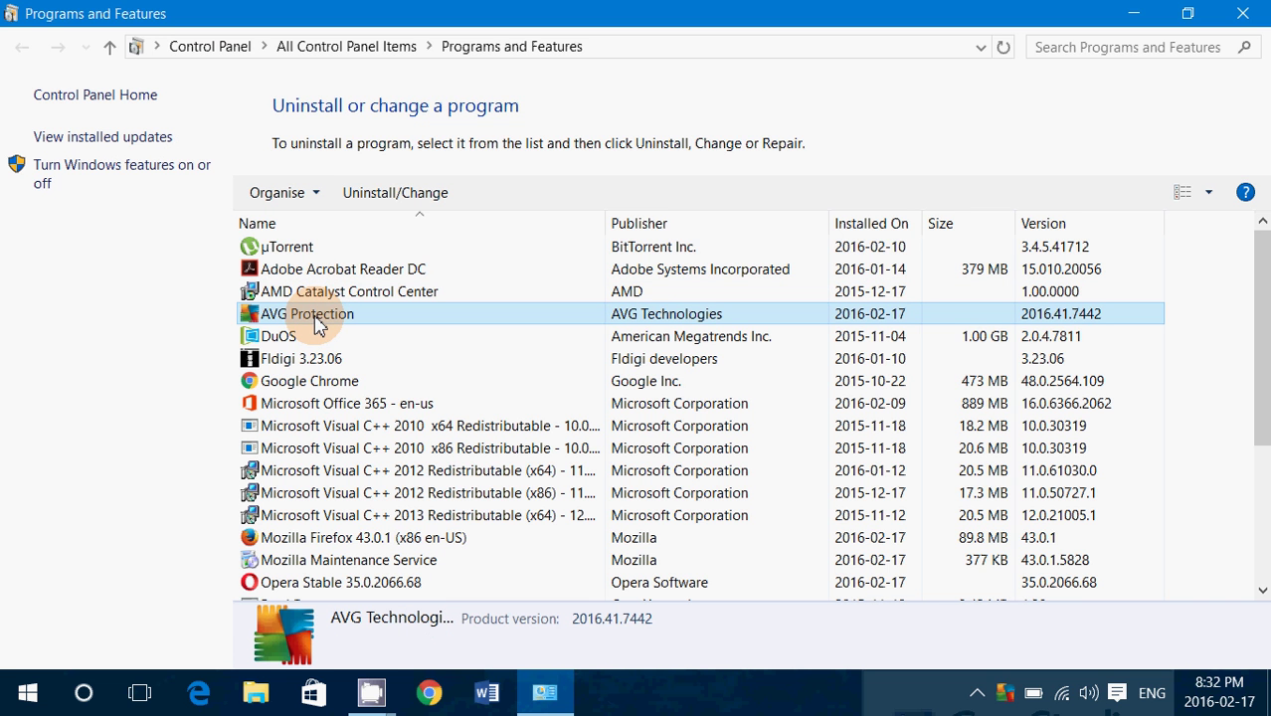
left_click(388, 199)
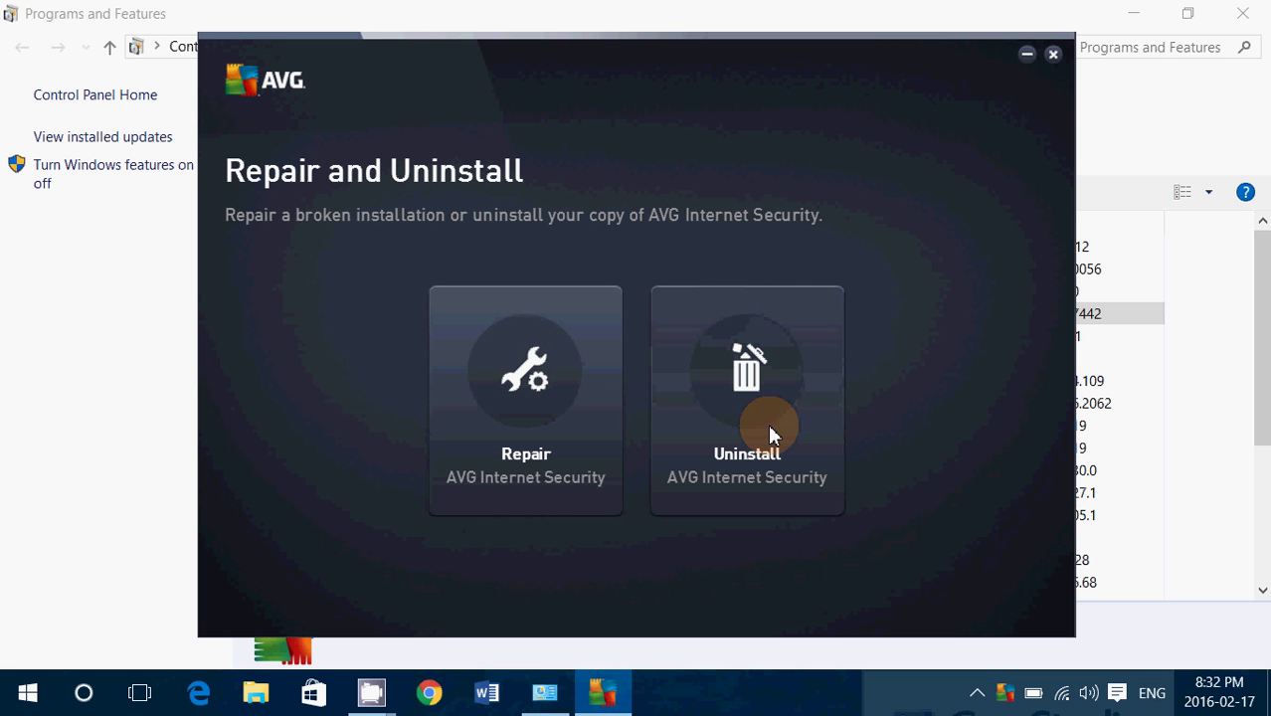
left_click(722, 408)
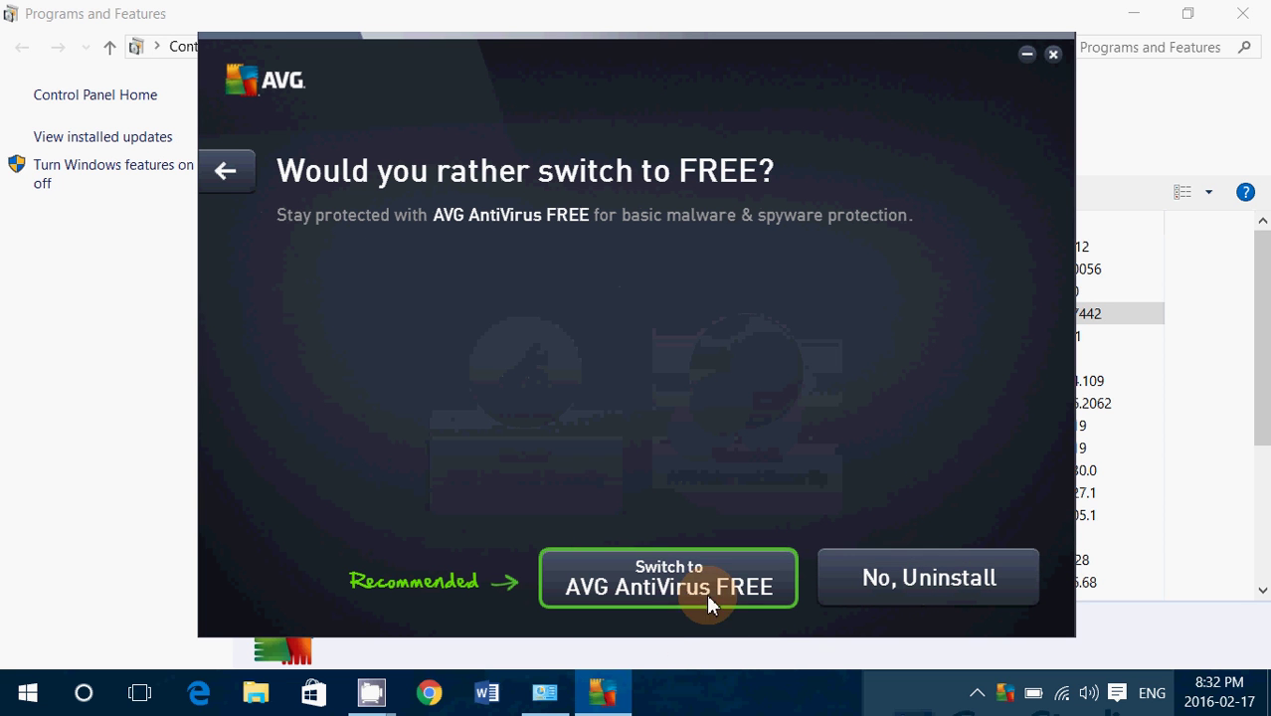
left_click(995, 575)
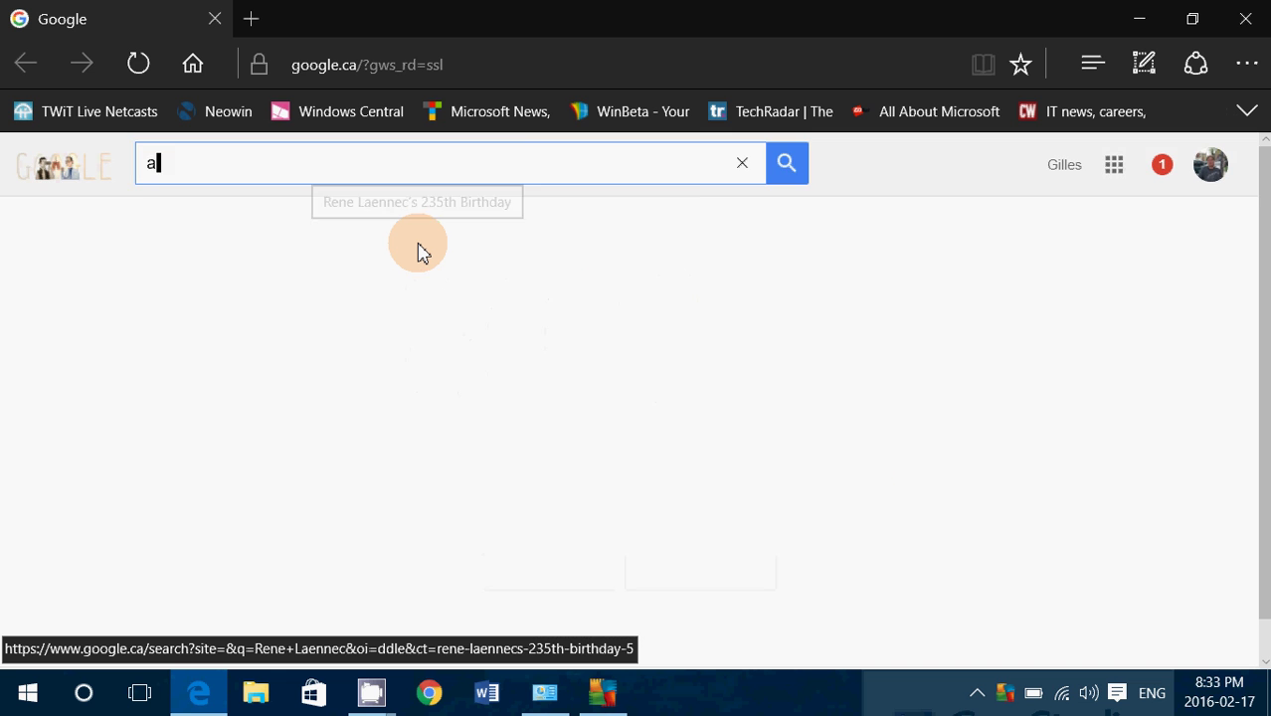
- Switch to Microsoft Edge and search Google for "avg internet security removal tool"
type("inter")
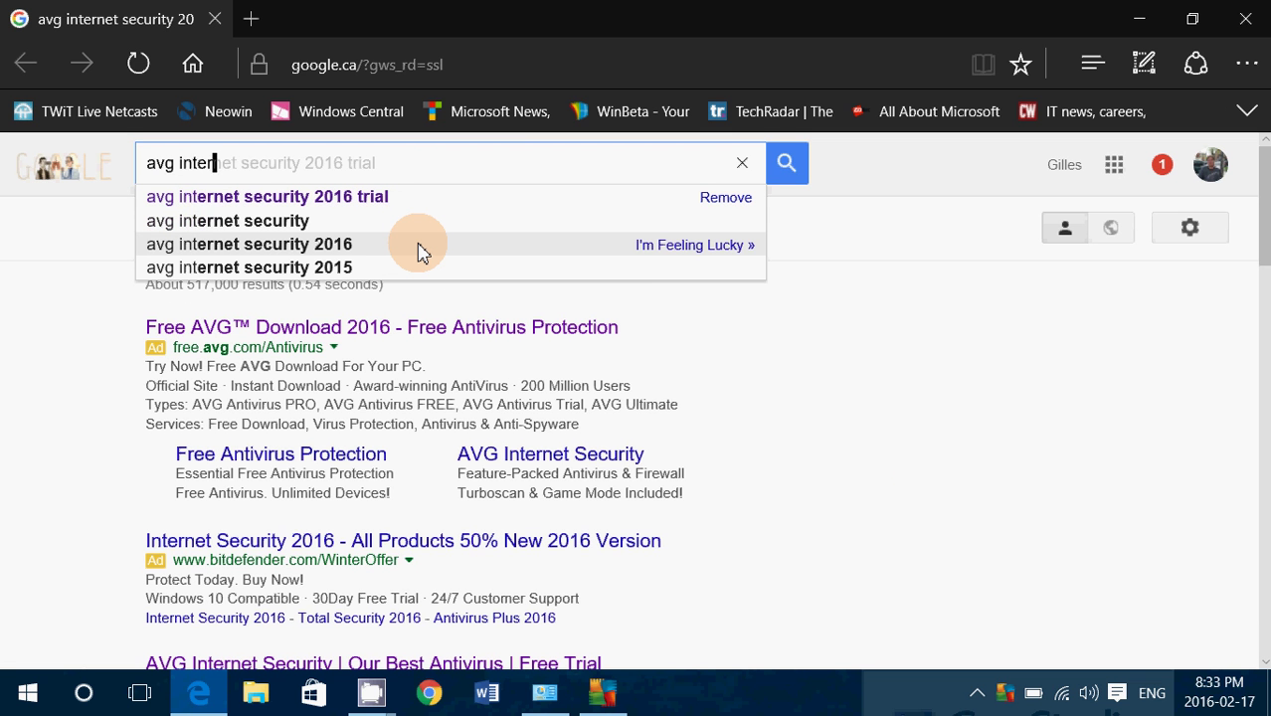
type("net s")
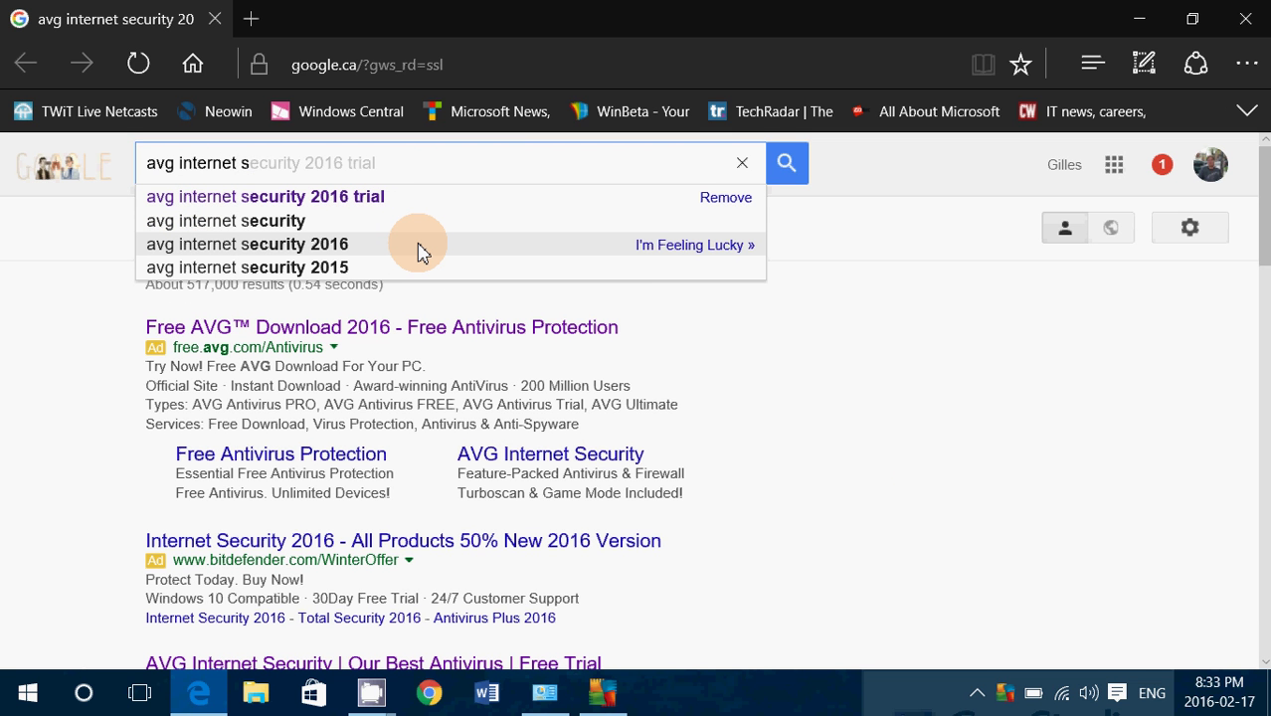
type("ecurity ")
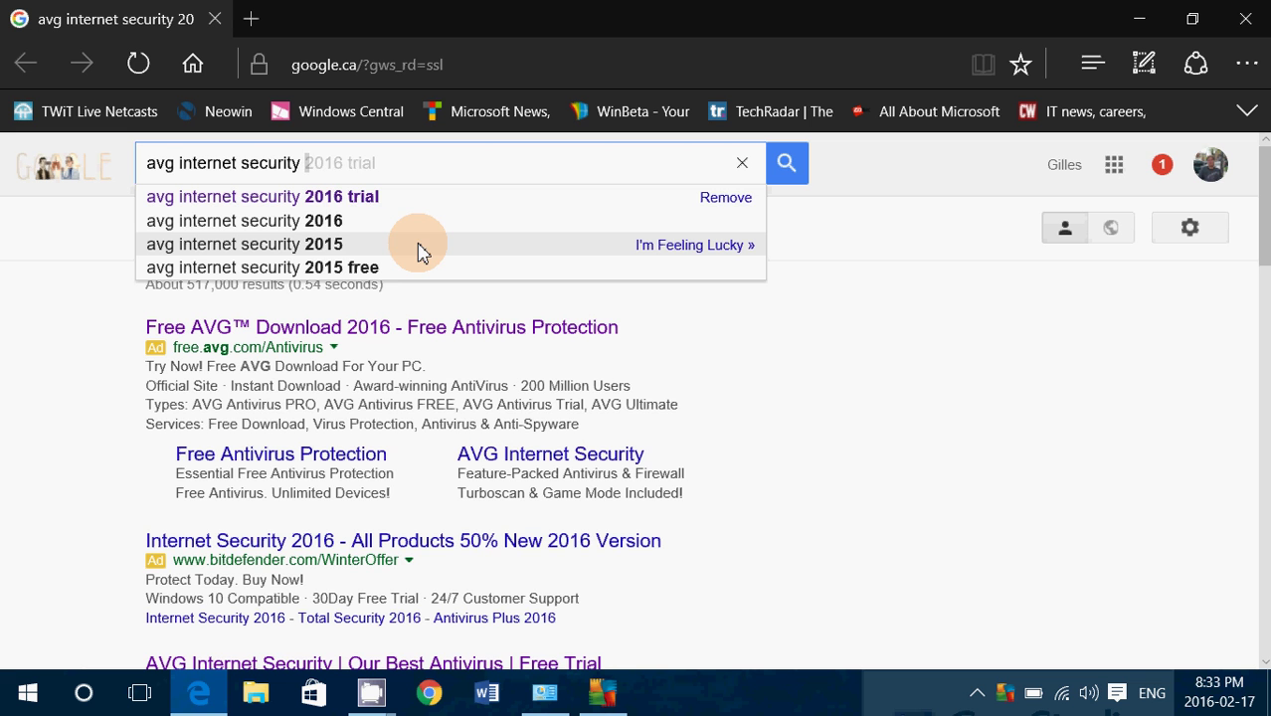
type("removal tool")
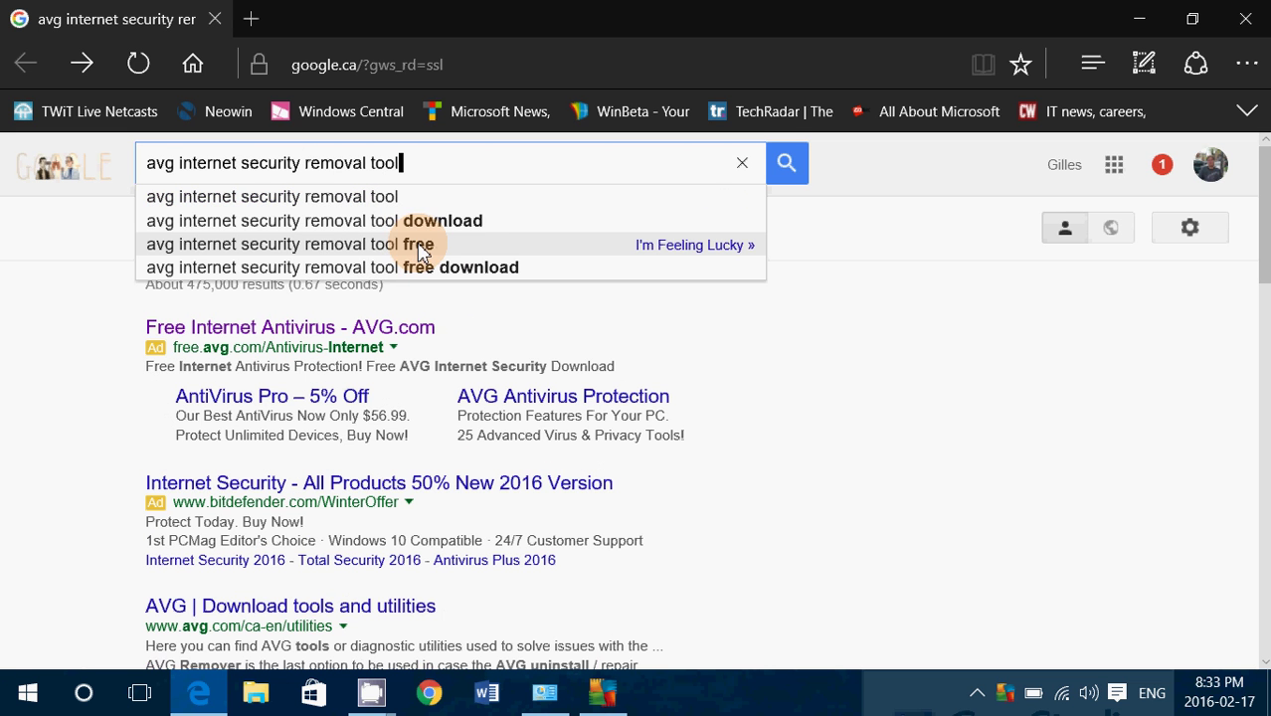
key("Return")
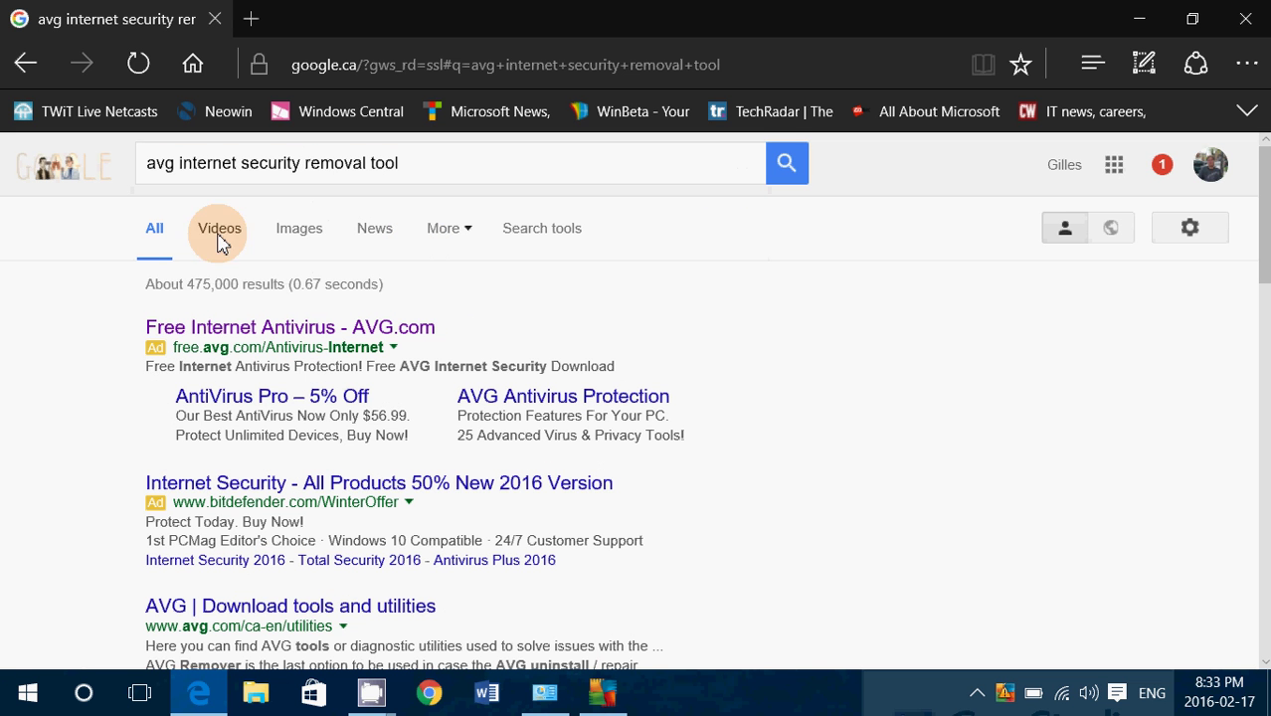
- Open the "AVG | Download tools and utilities" result and find the AVG Remover download entry
scroll(239, 506, "down", 2)
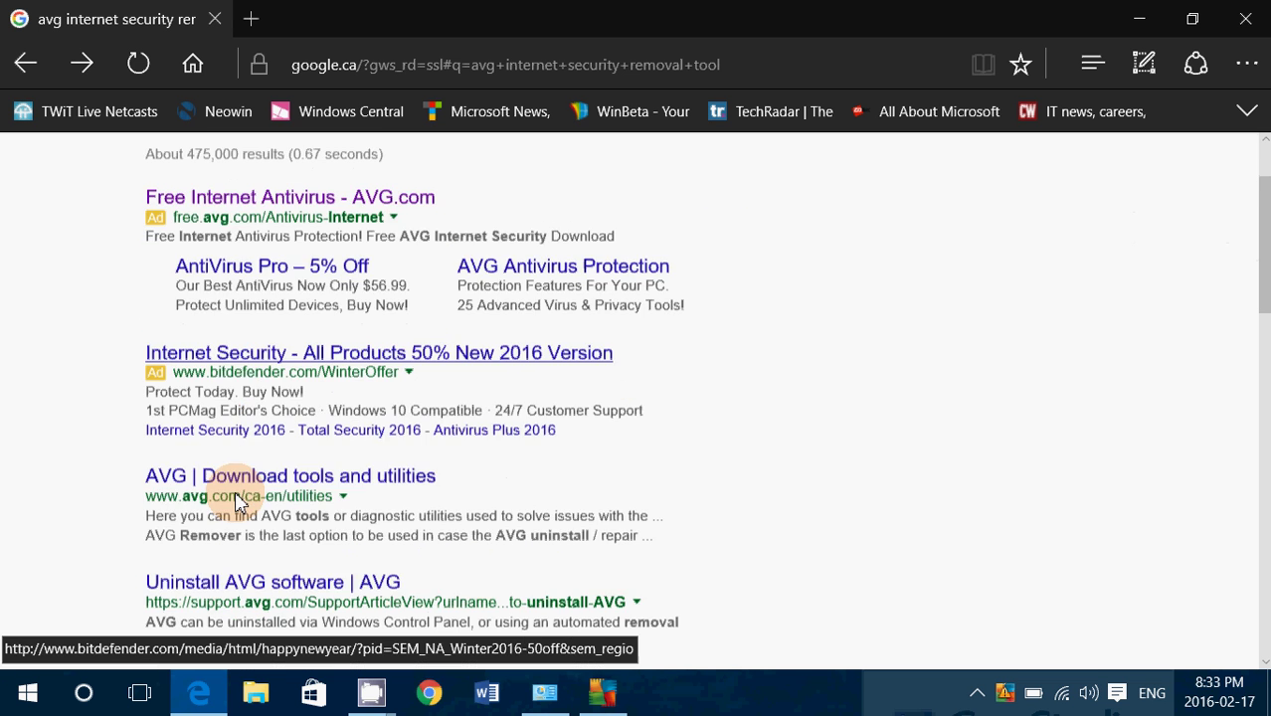
left_click(243, 453)
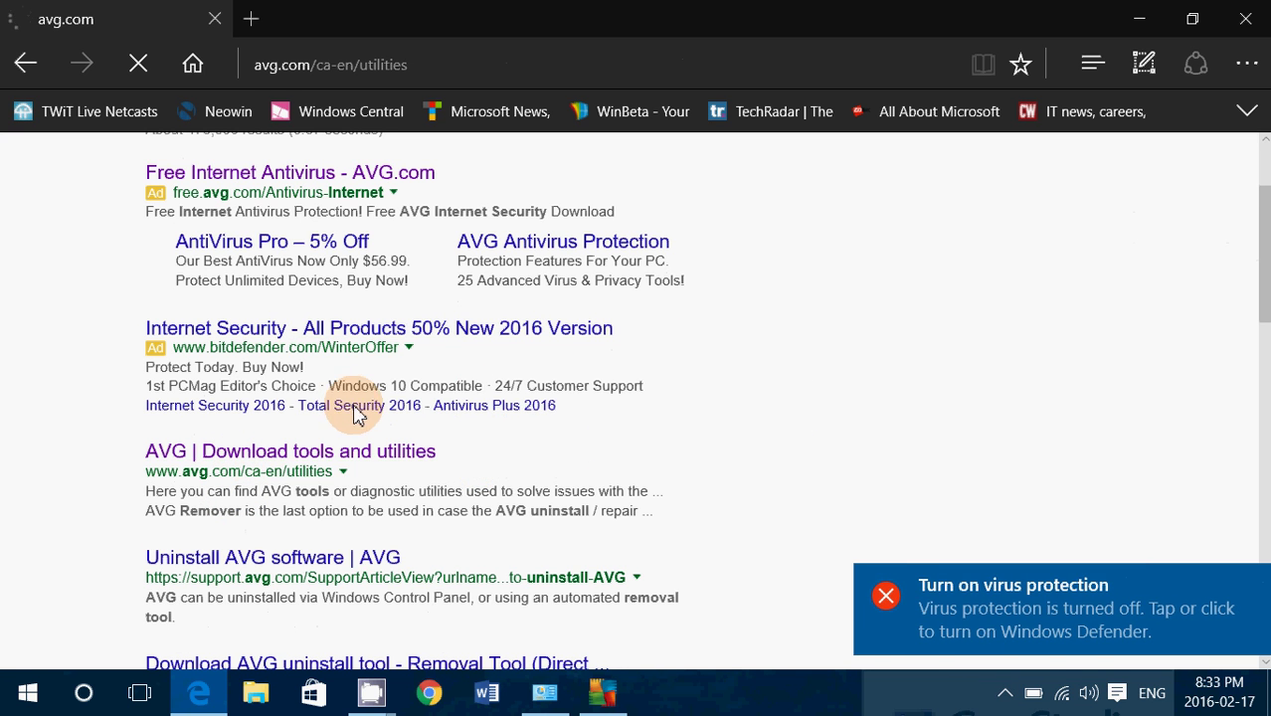
scroll(476, 400, "down", 1)
scroll(475, 400, "down", 4)
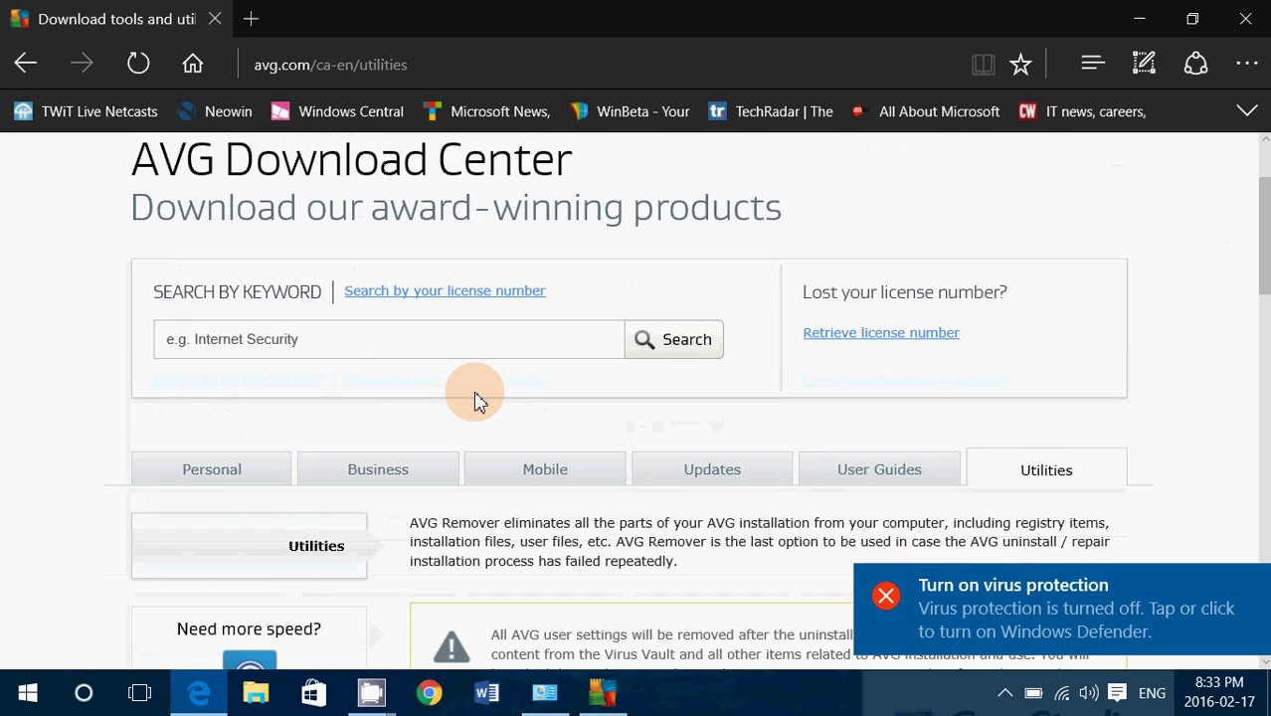
scroll(476, 400, "down", 3)
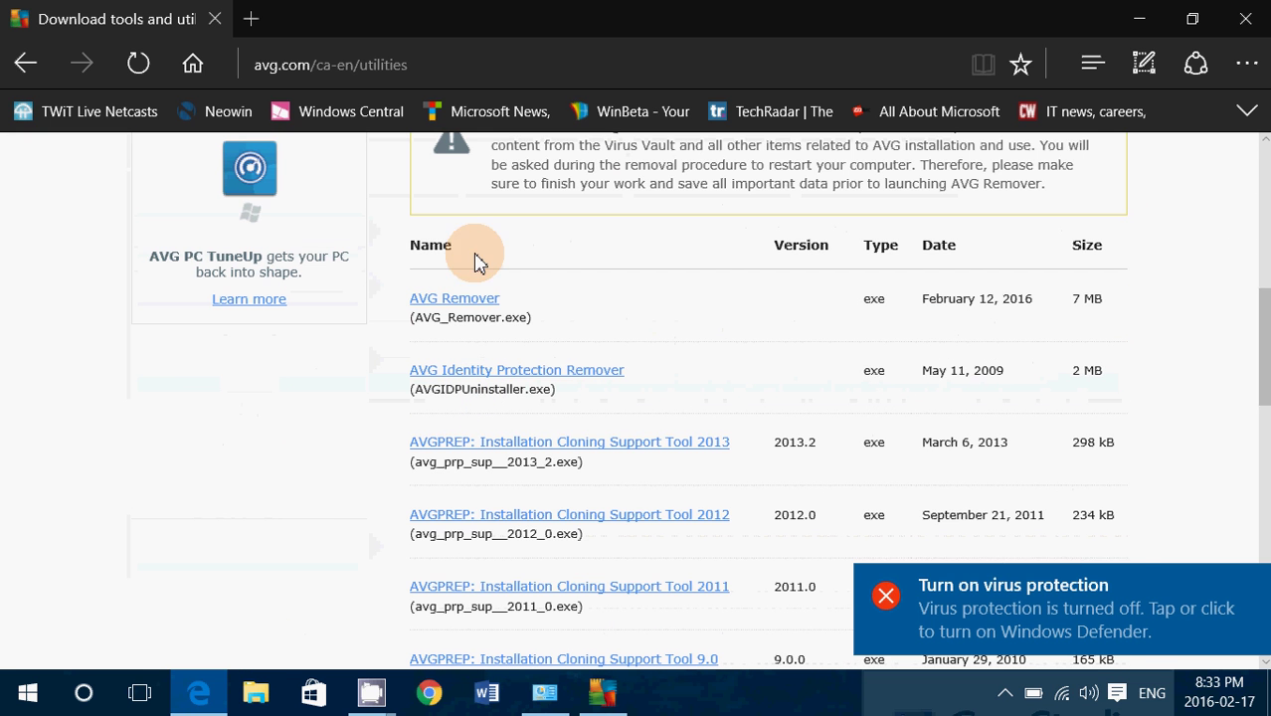
scroll(590, 320, "up", 2)
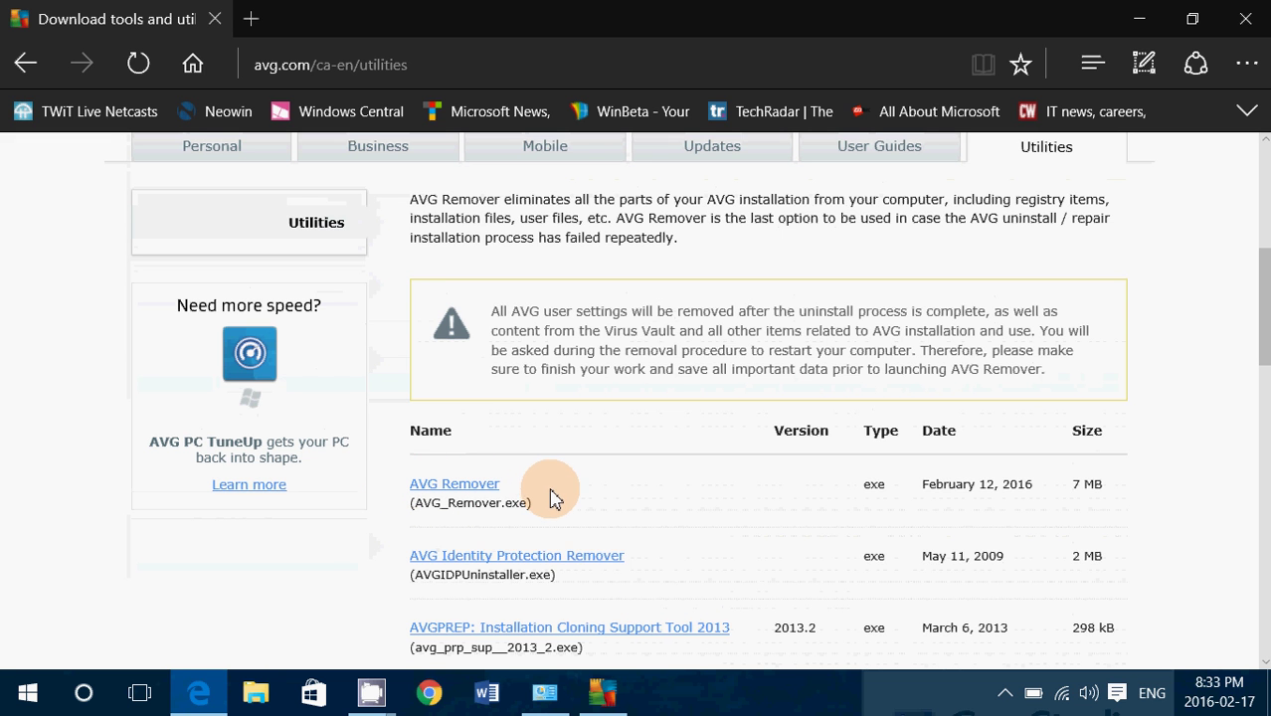
- Check the progress of the AVG Internet Security uninstall and return to the browser page
left_click(603, 694)
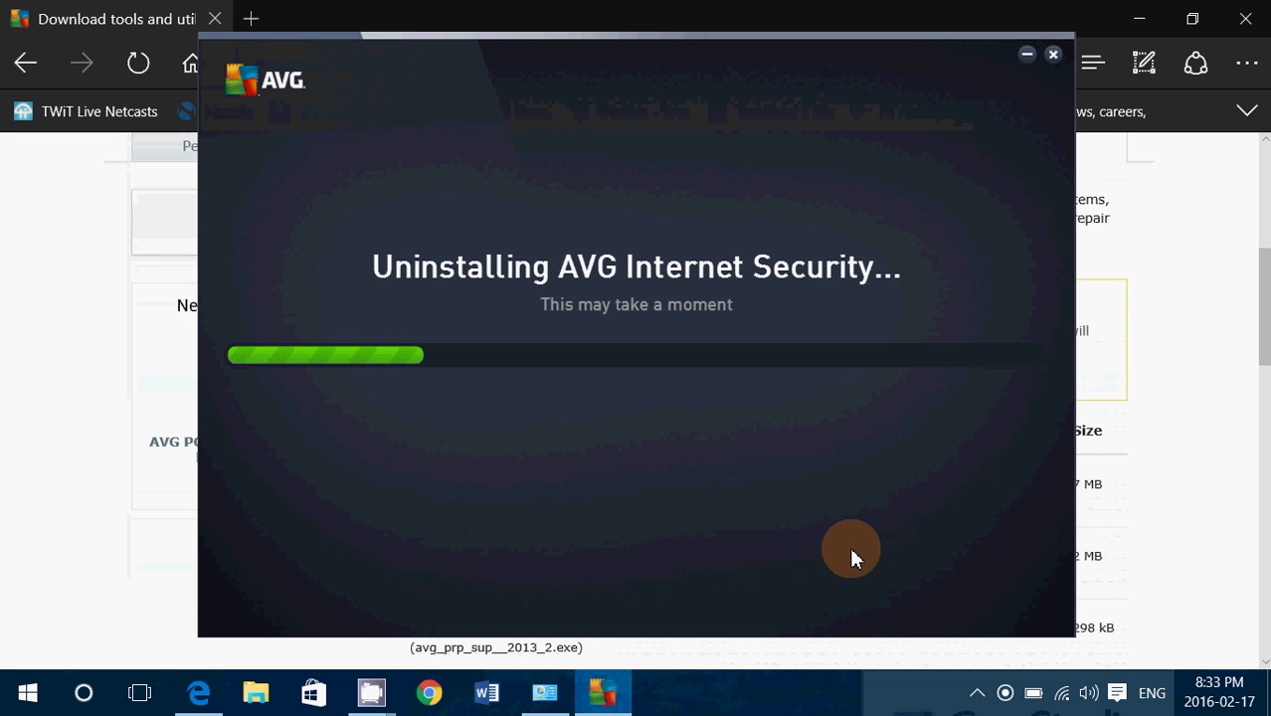
left_click(1218, 428)
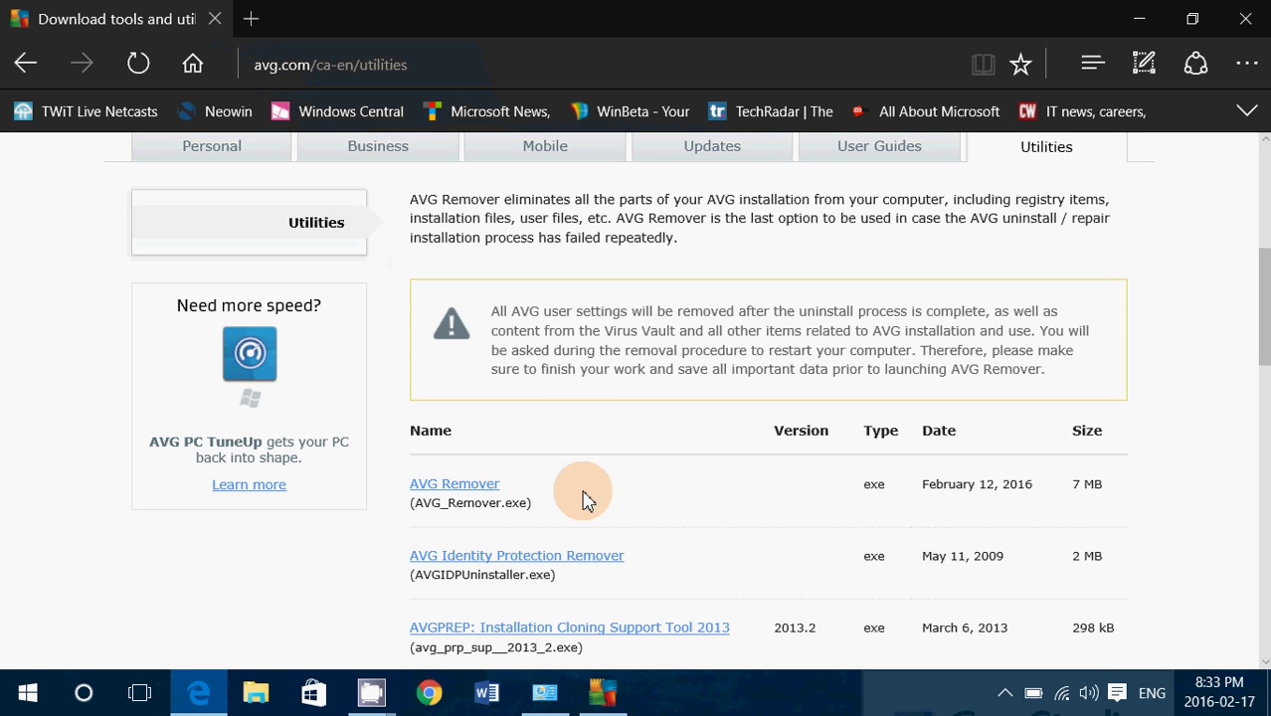
- Copy the web address of the AVG utilities page
left_click(376, 76)
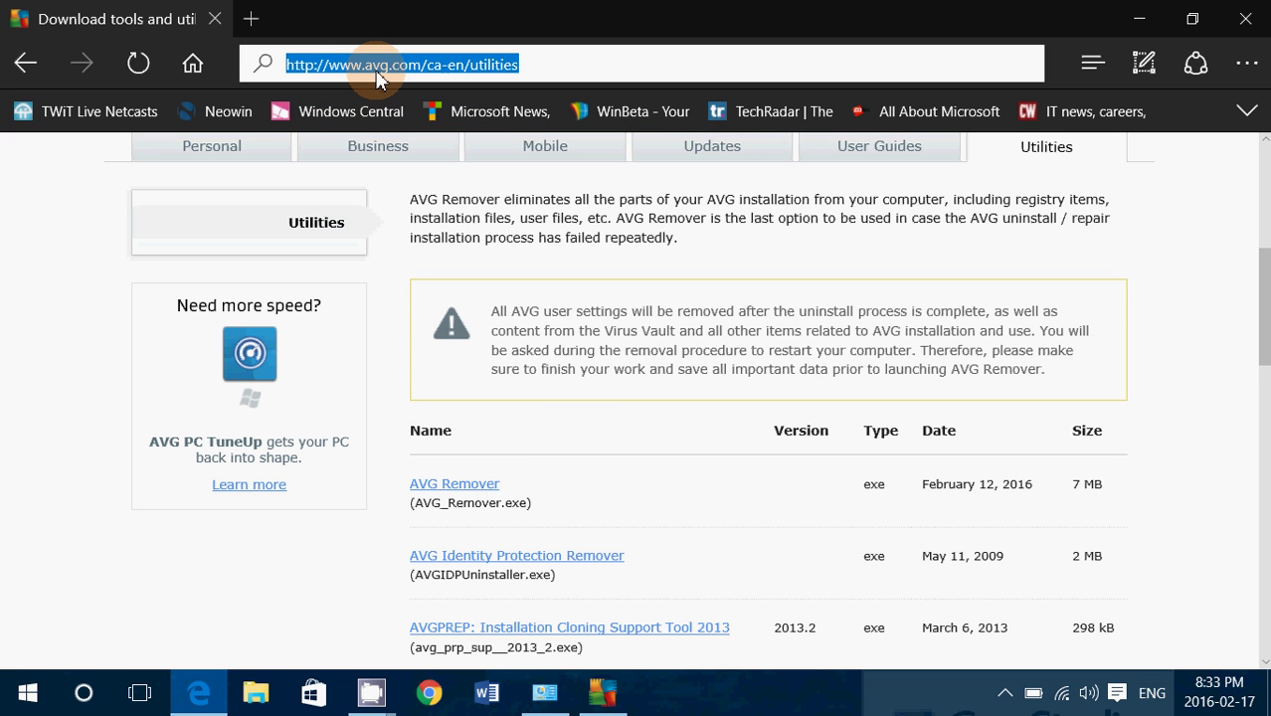
right_click(338, 84)
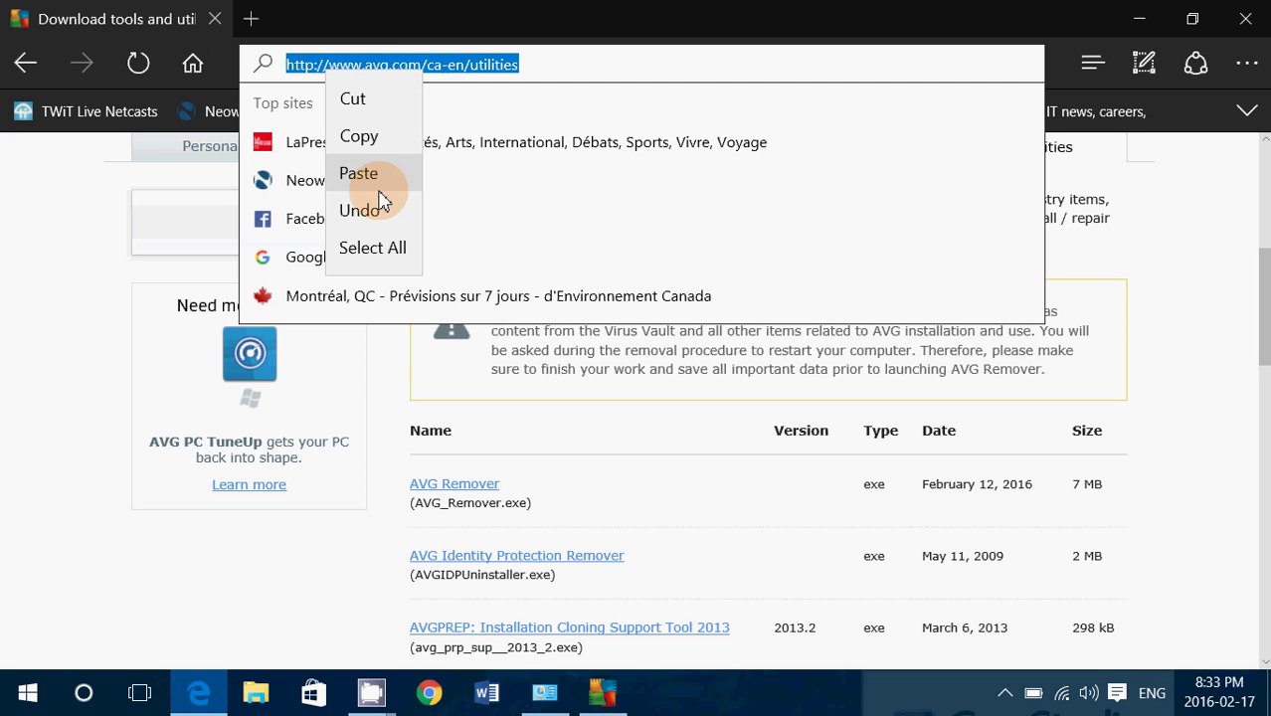
left_click(358, 137)
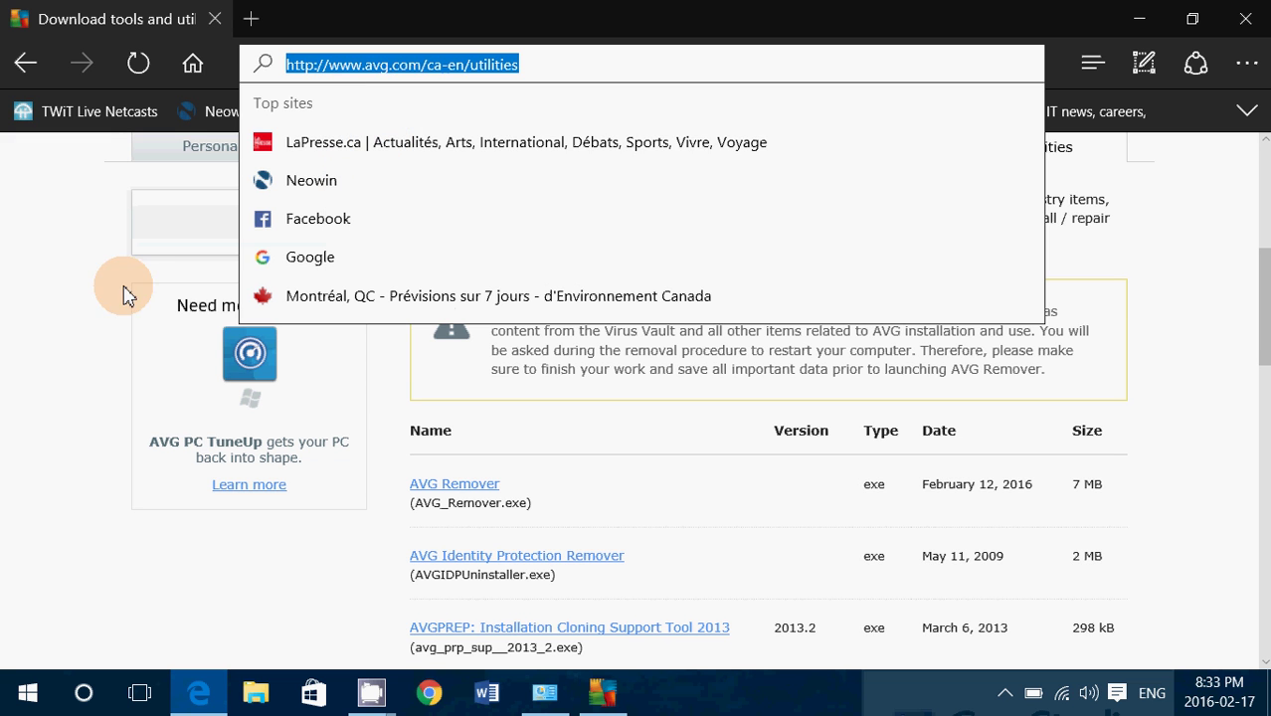
left_click(42, 359)
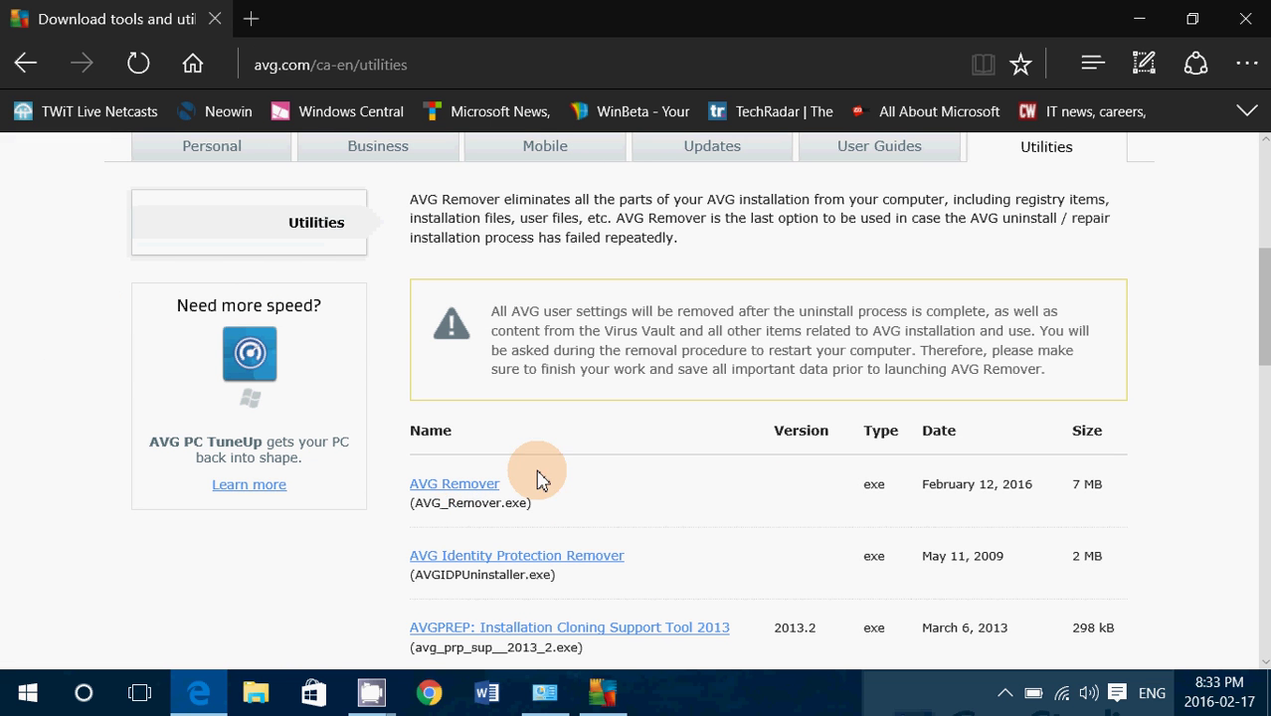
- Return to the AVG uninstaller and finish the uninstall by choosing to restart the computer later
scroll(585, 556, "down", 2)
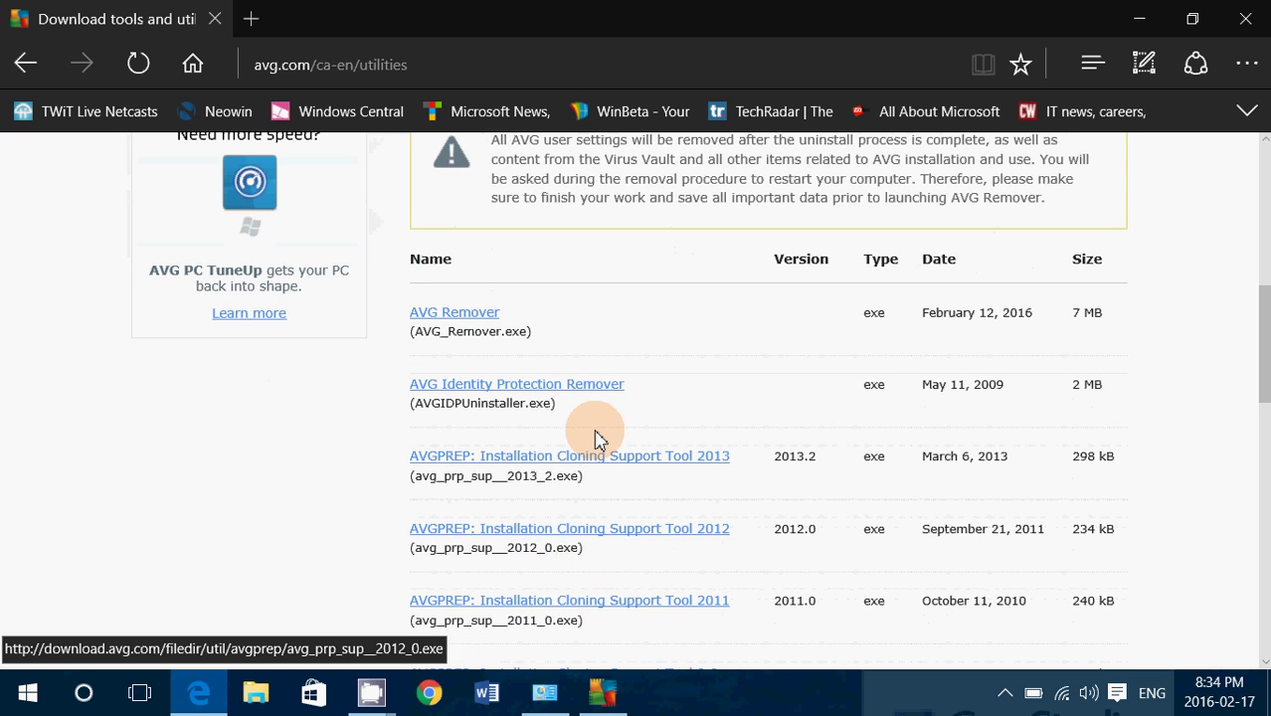
scroll(604, 492, "down", 2)
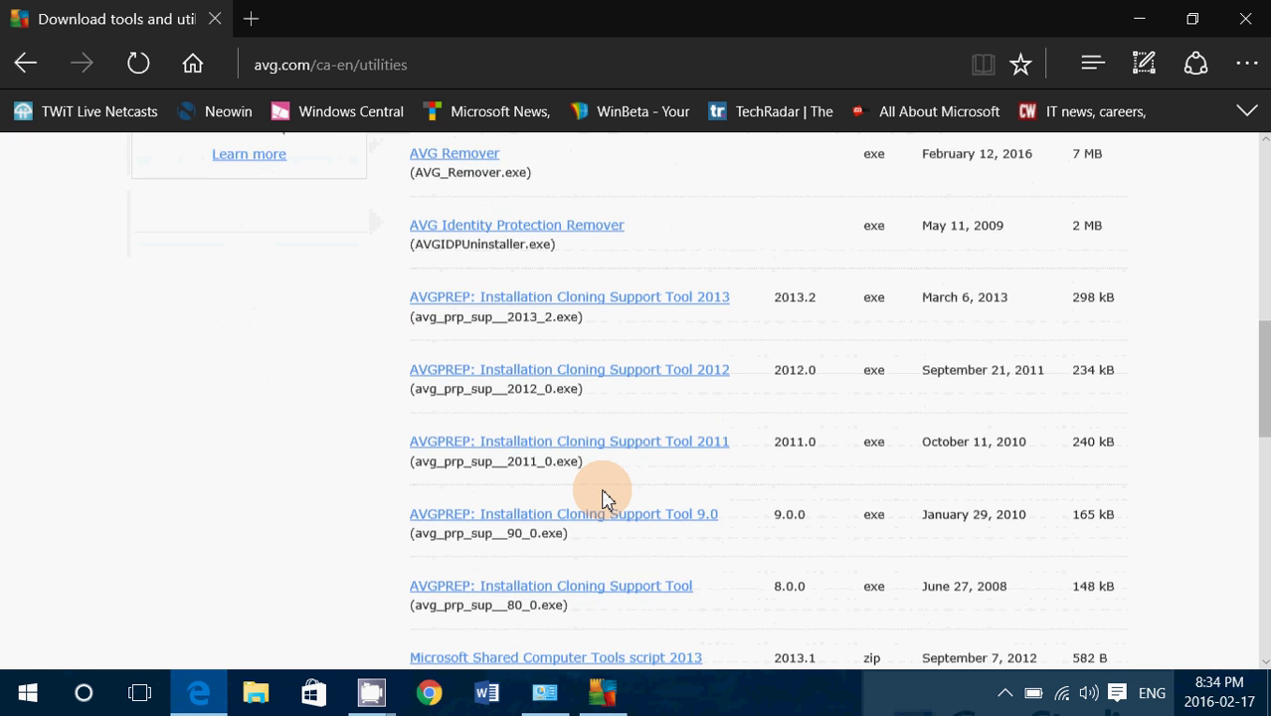
scroll(592, 492, "up", 8)
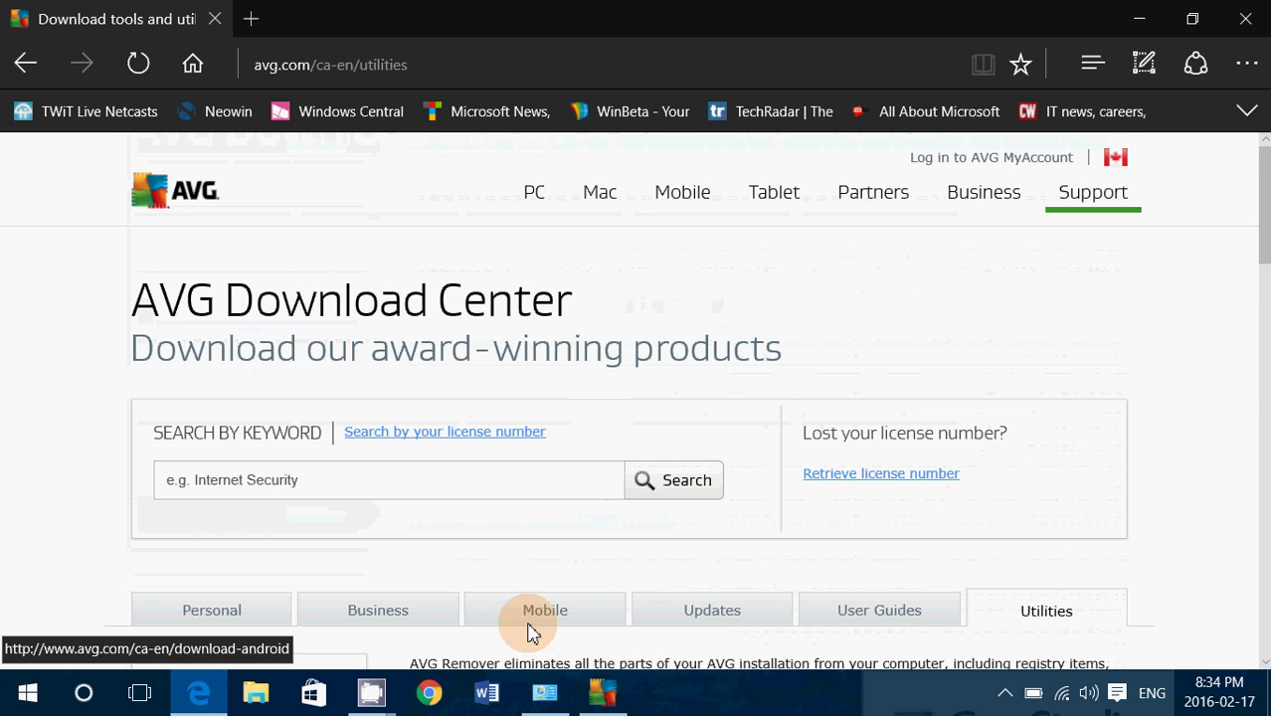
left_click(603, 692)
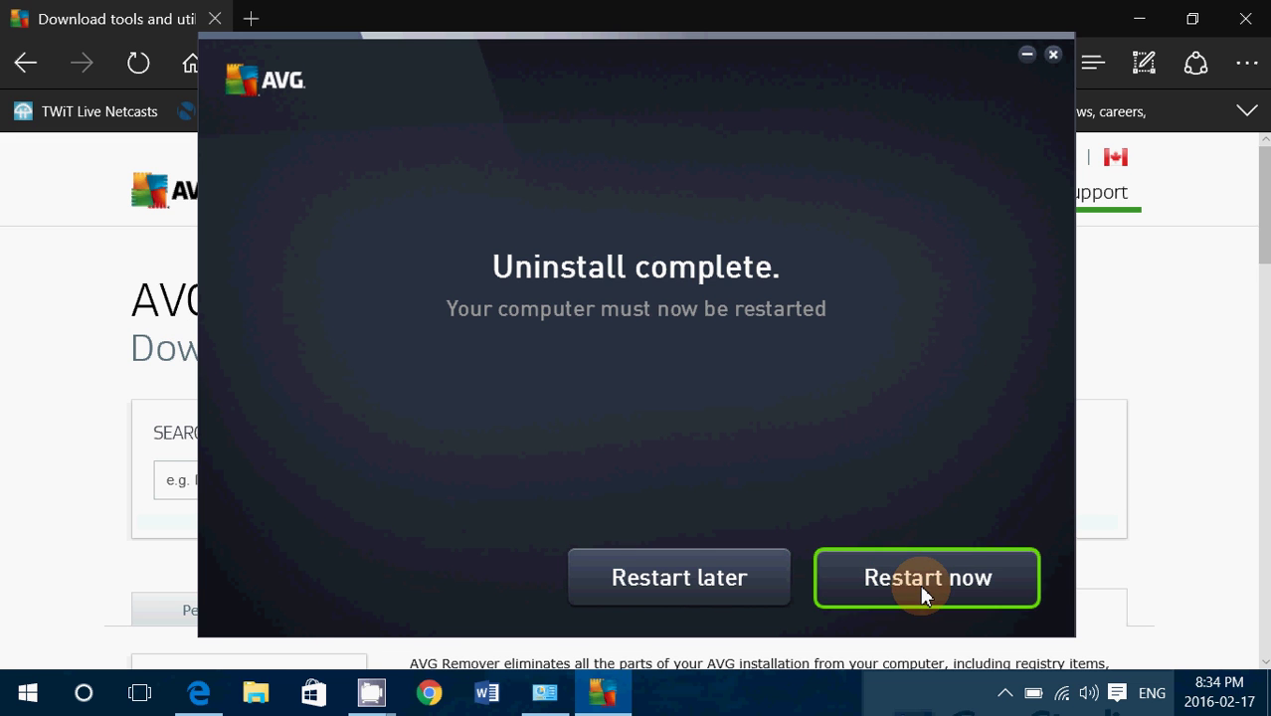
left_click(662, 578)
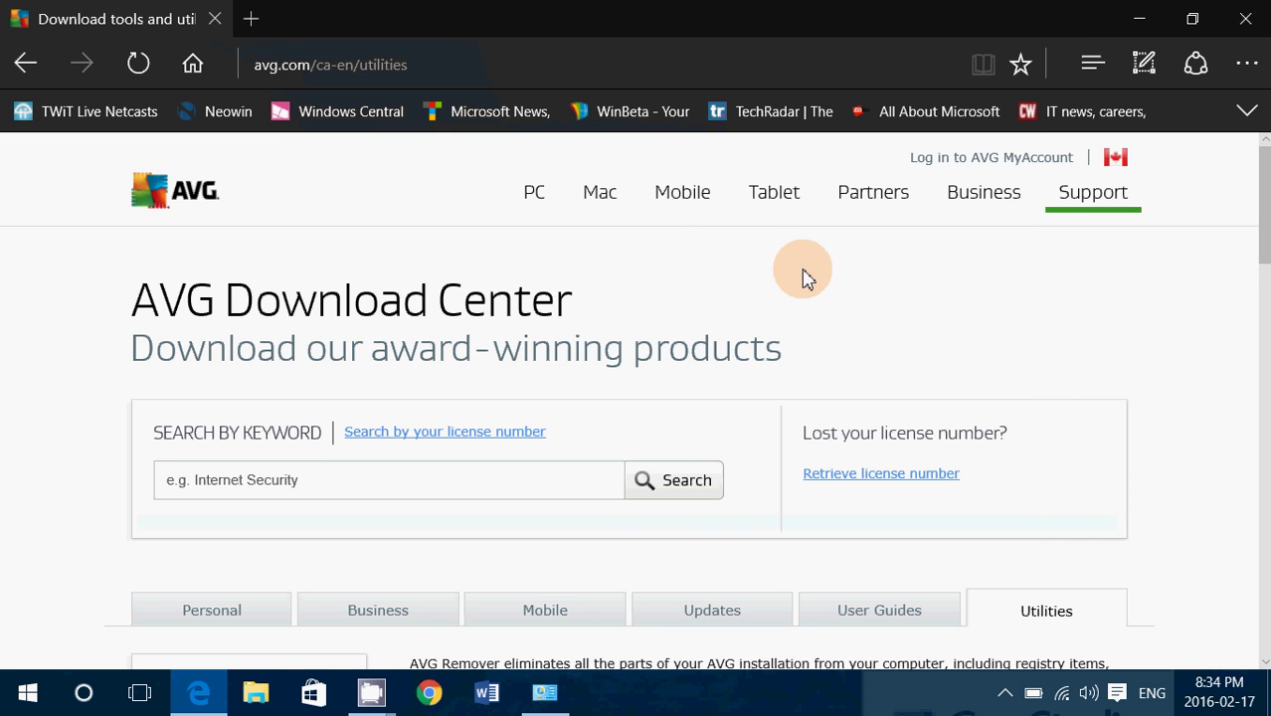
mouse_move(600, 192)
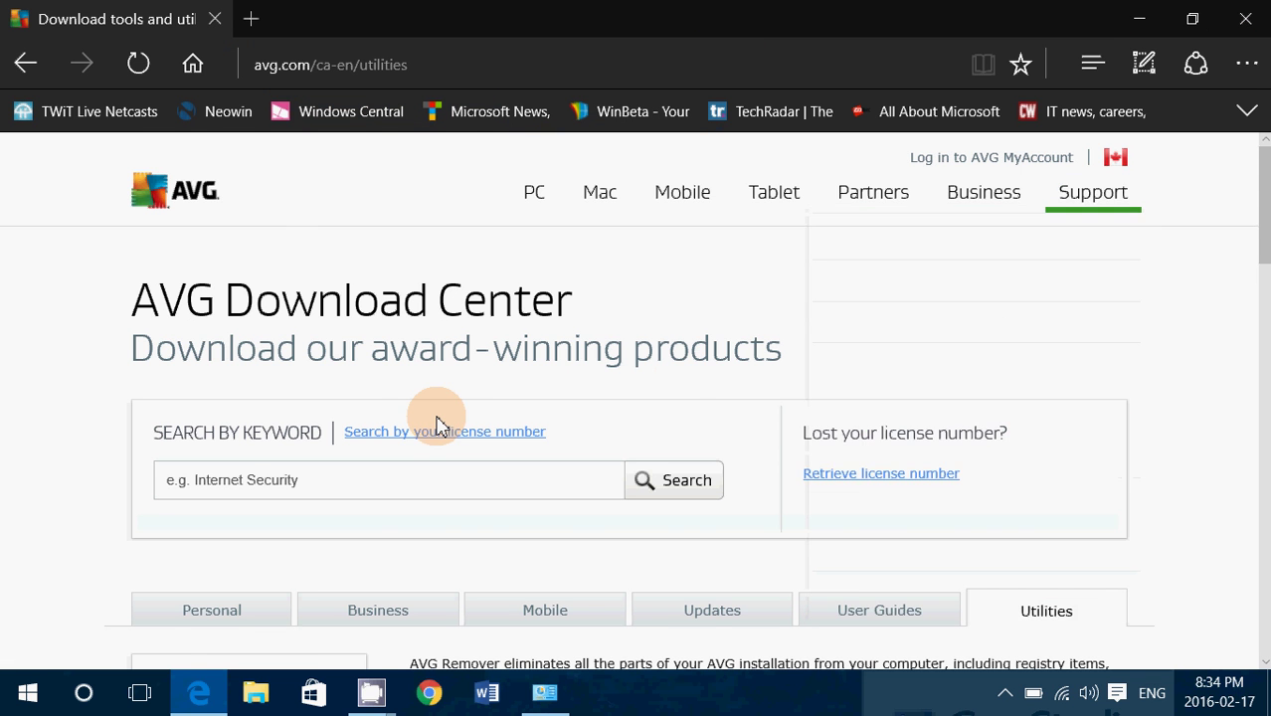
scroll(440, 425, "down", 3)
scroll(441, 424, "down", 3)
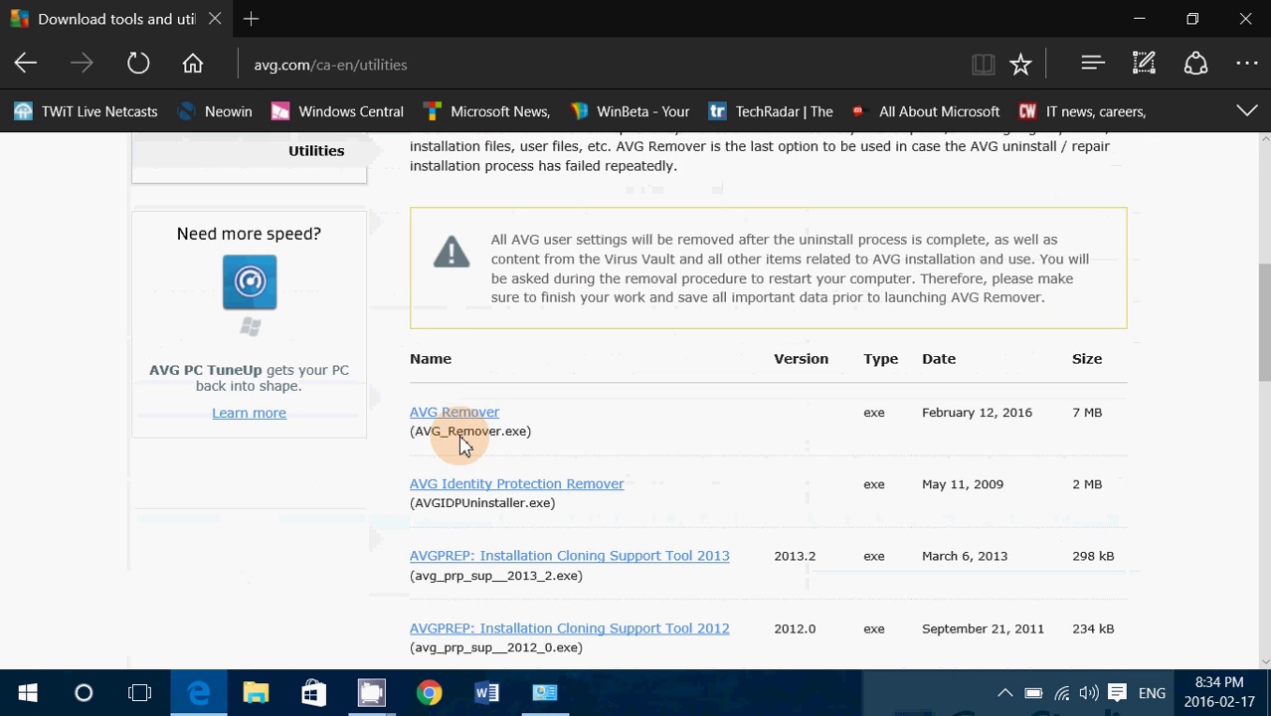
scroll(497, 448, "up", 3)
scroll(572, 457, "up", 3)
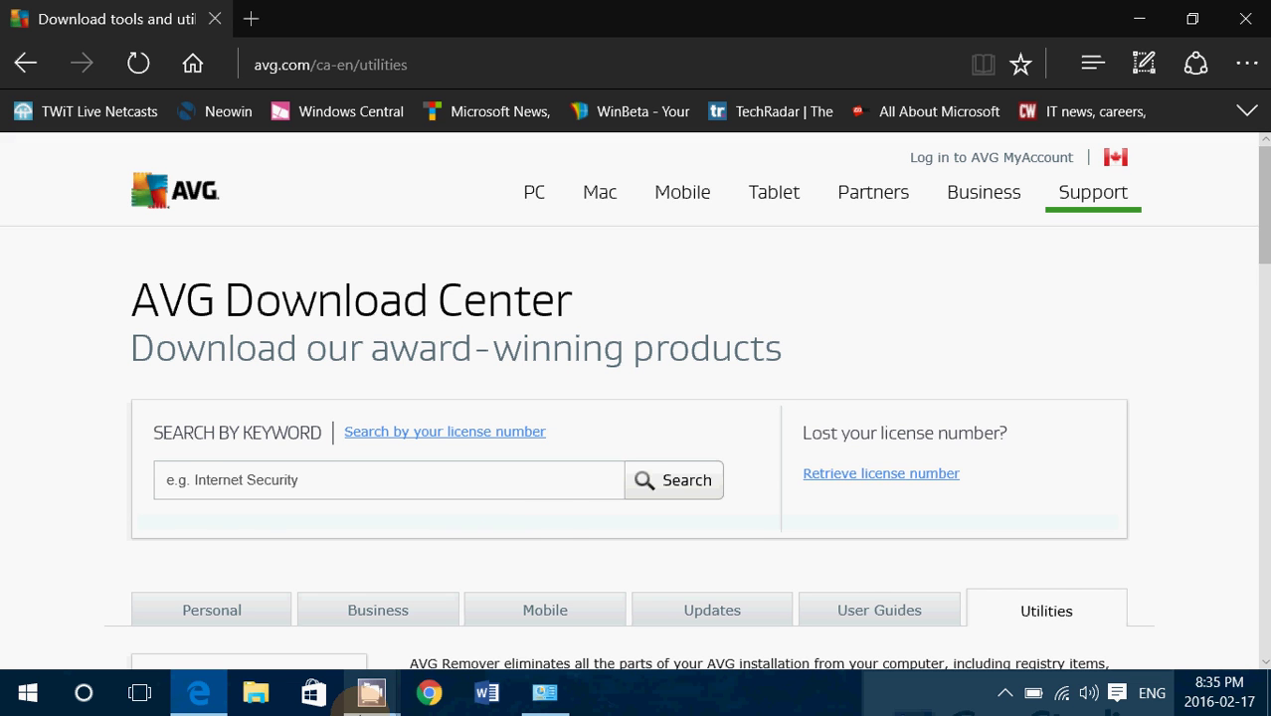
mouse_move(371, 692)
left_click(298, 626)
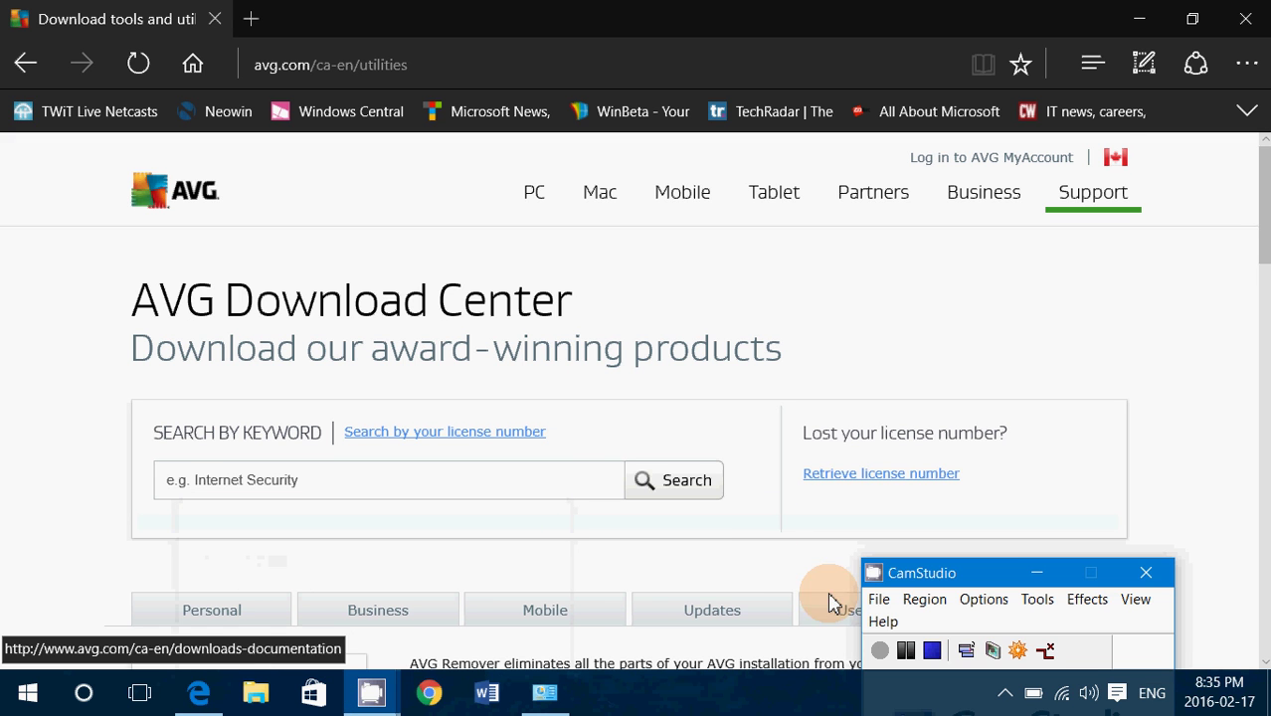